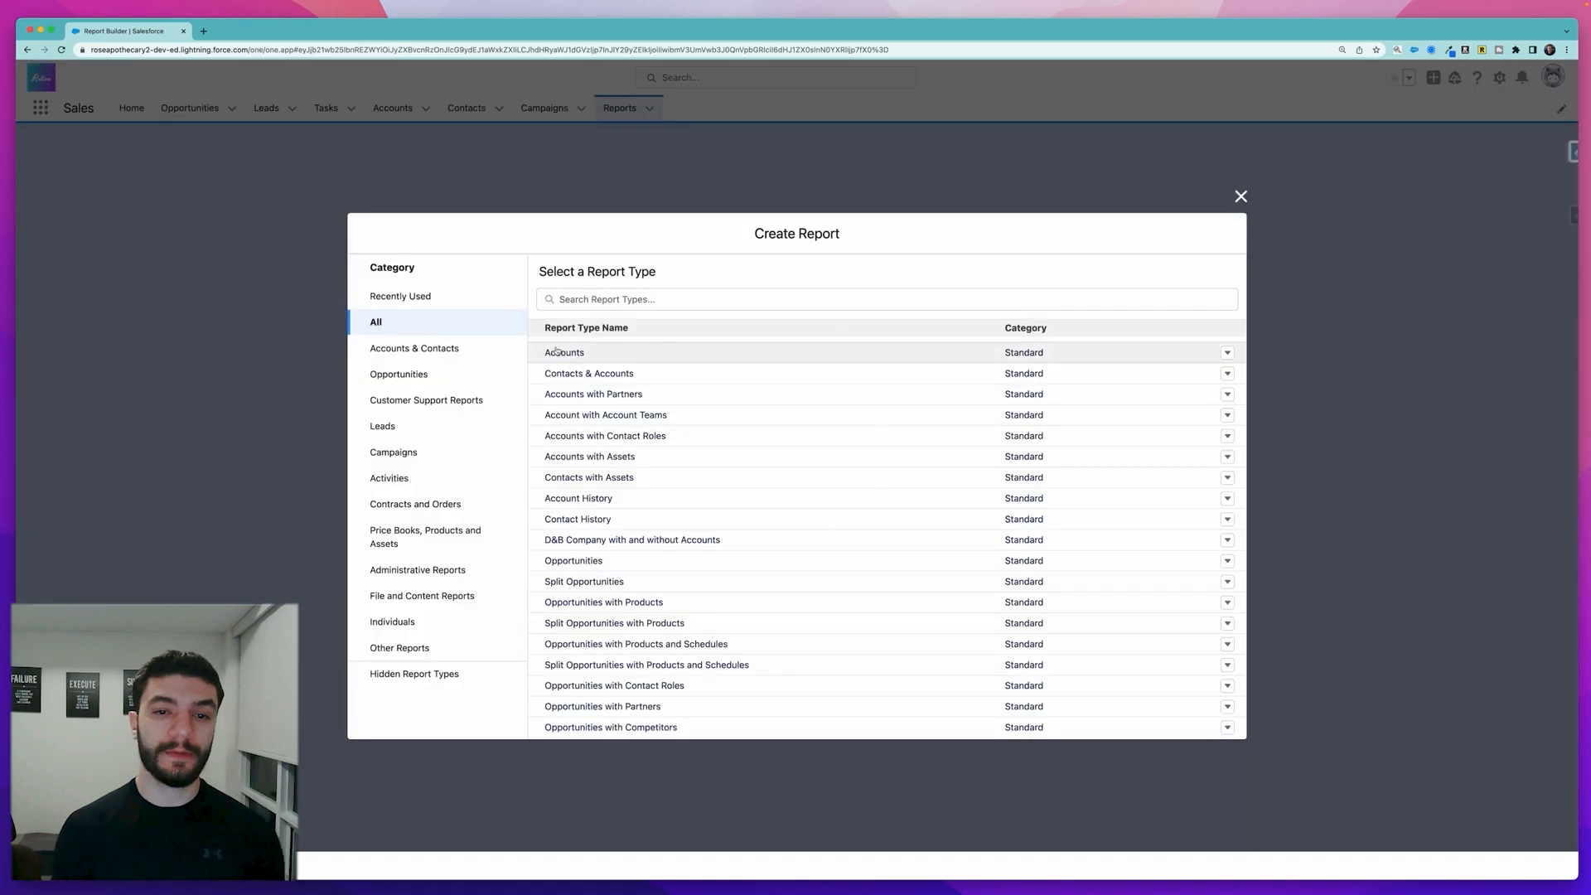
Create a new report from the Accounts report type and set its Show Me filter to All accounts.
left_click(561, 352)
left_click(1052, 357)
left_click(365, 282)
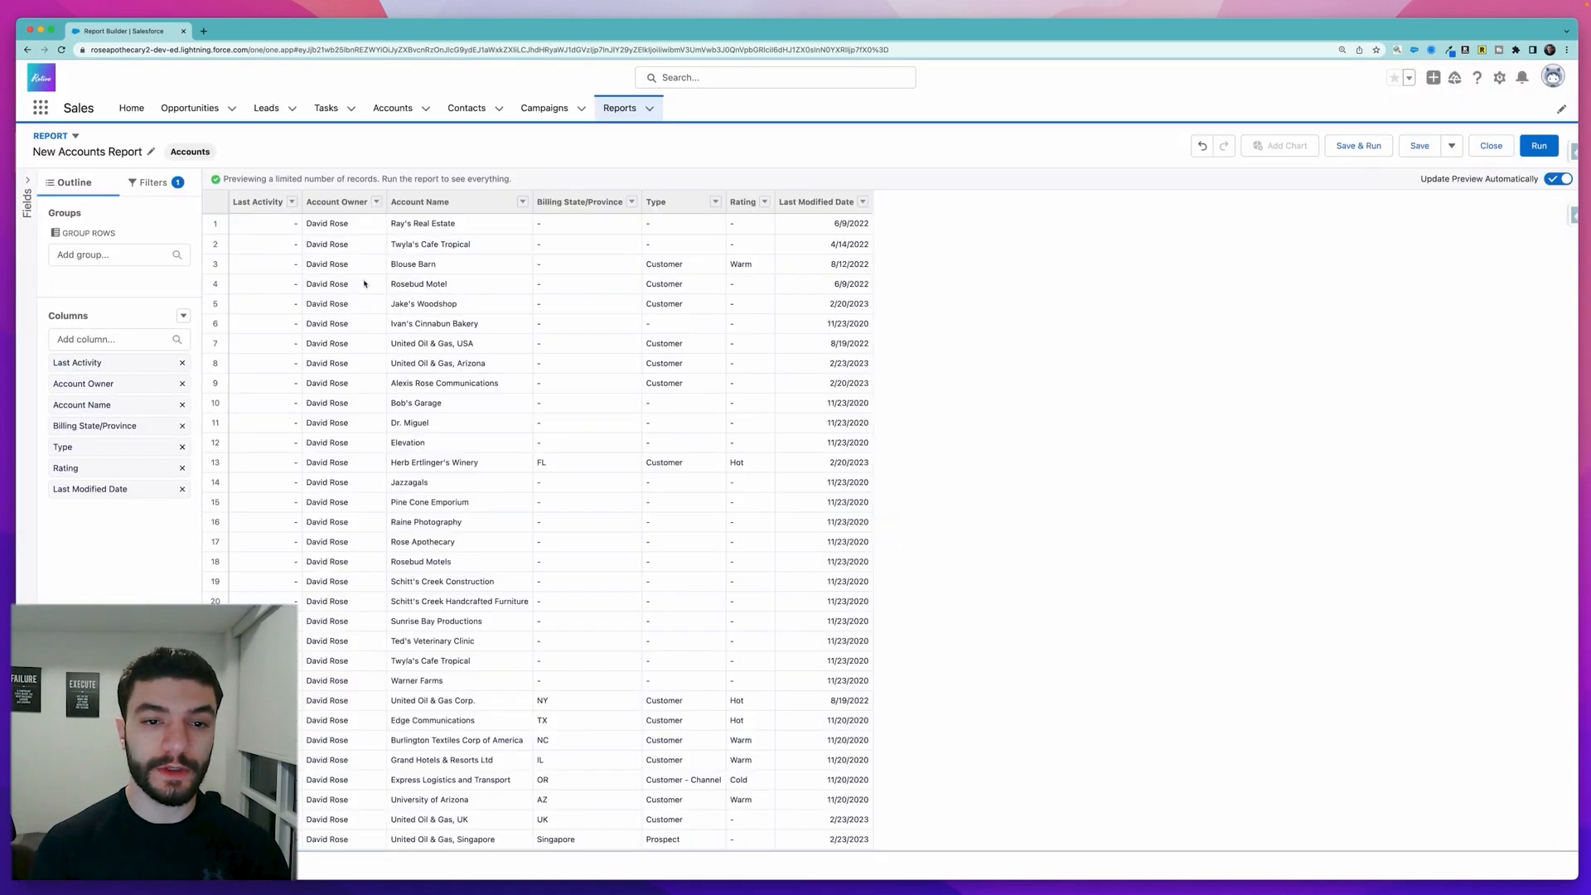
left_click(154, 182)
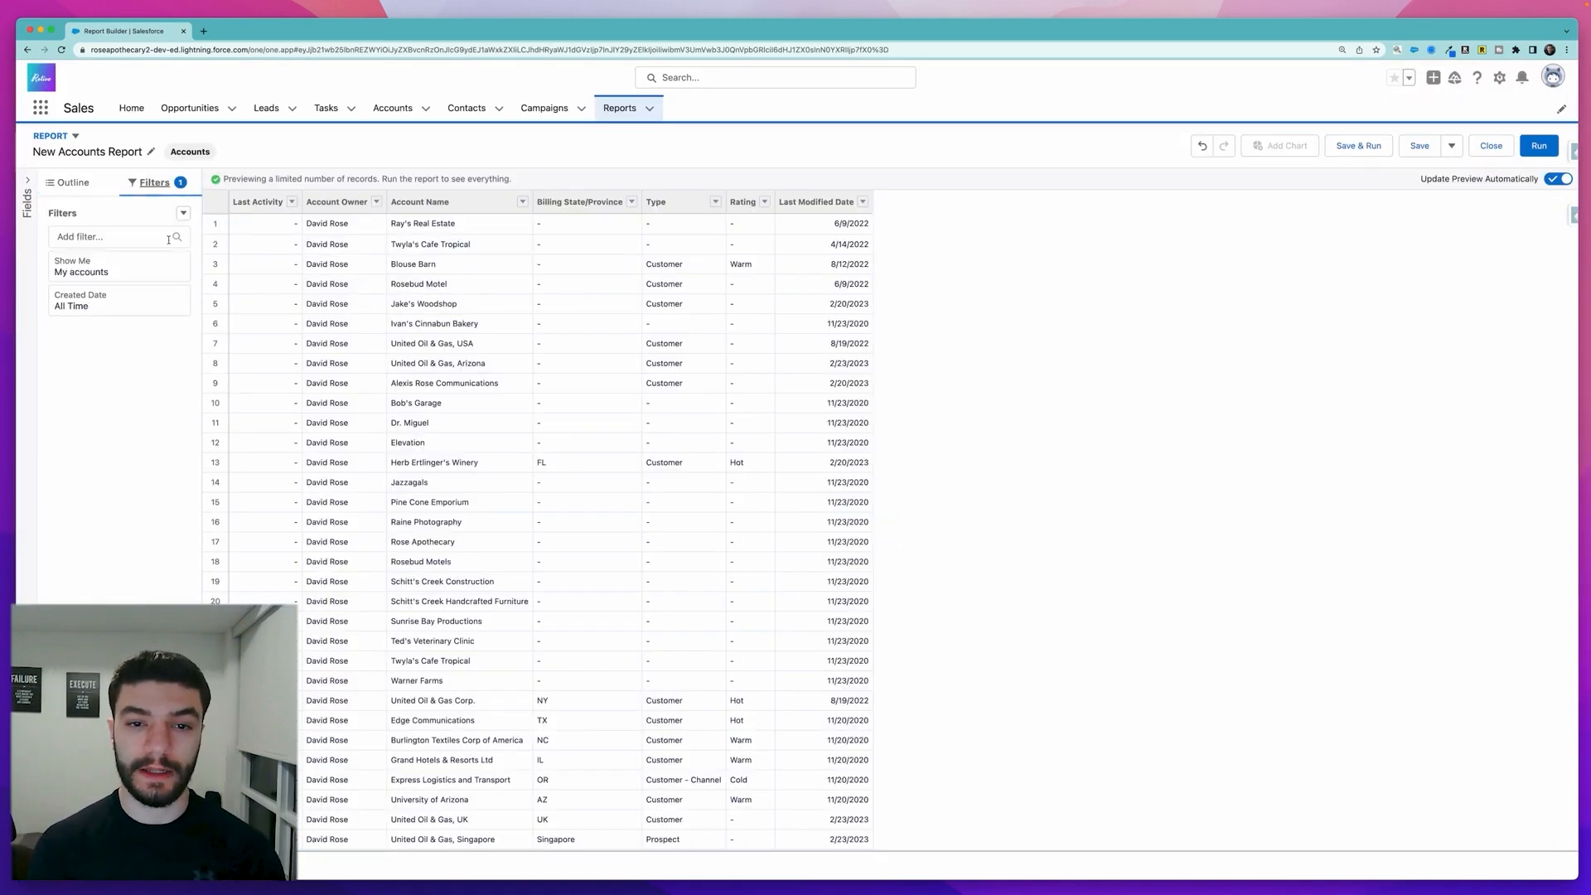
left_click(123, 271)
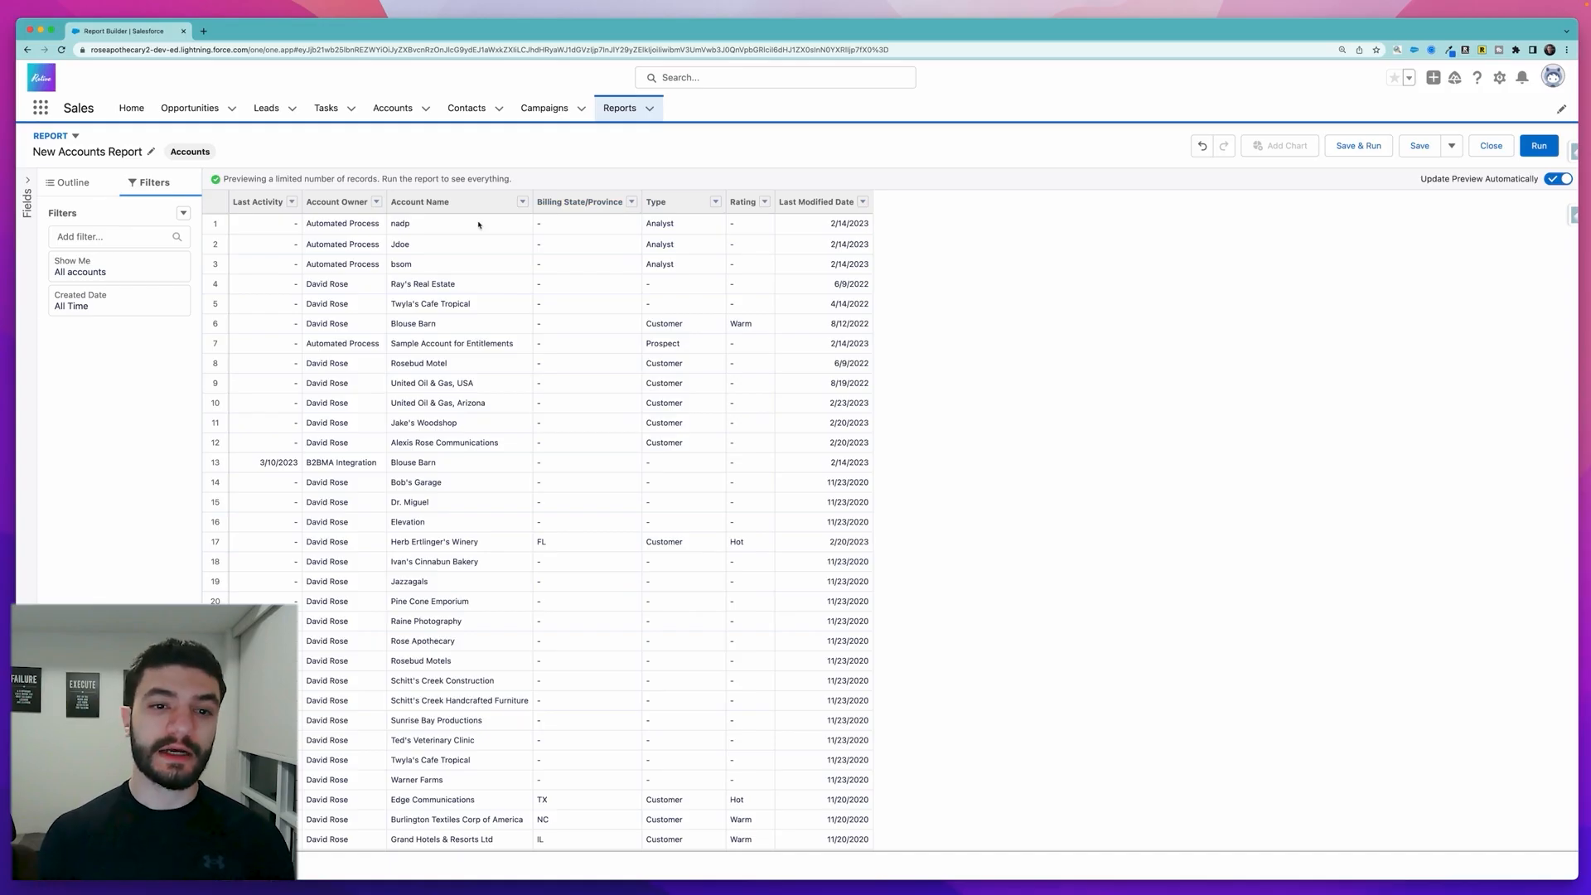
Add a row-level formula column named Customer with 0 decimal points.
left_click(72, 185)
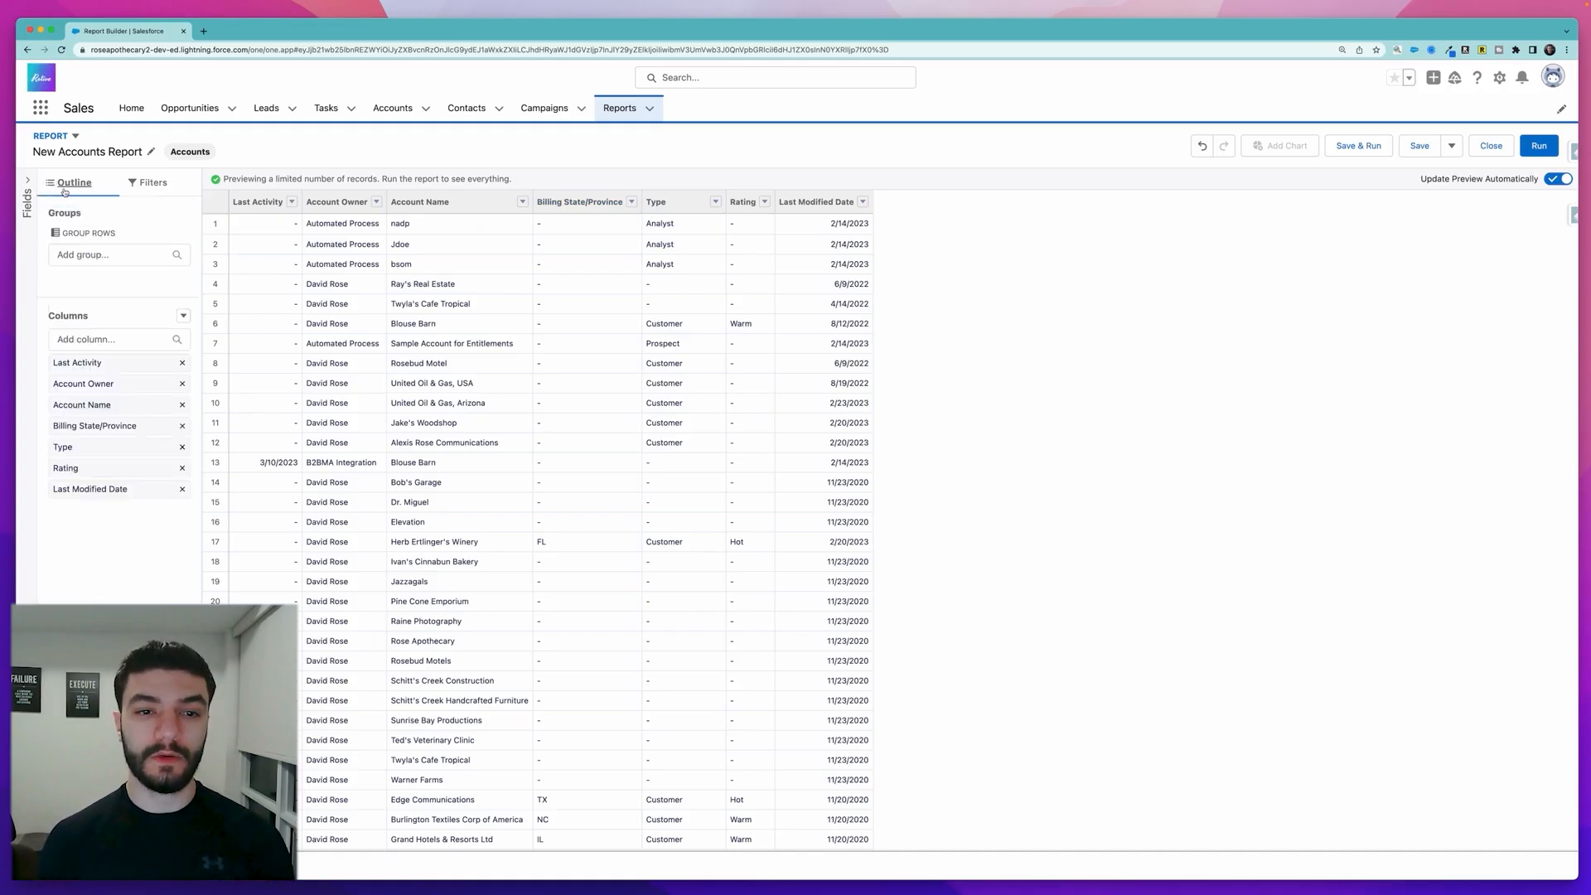
left_click(183, 316)
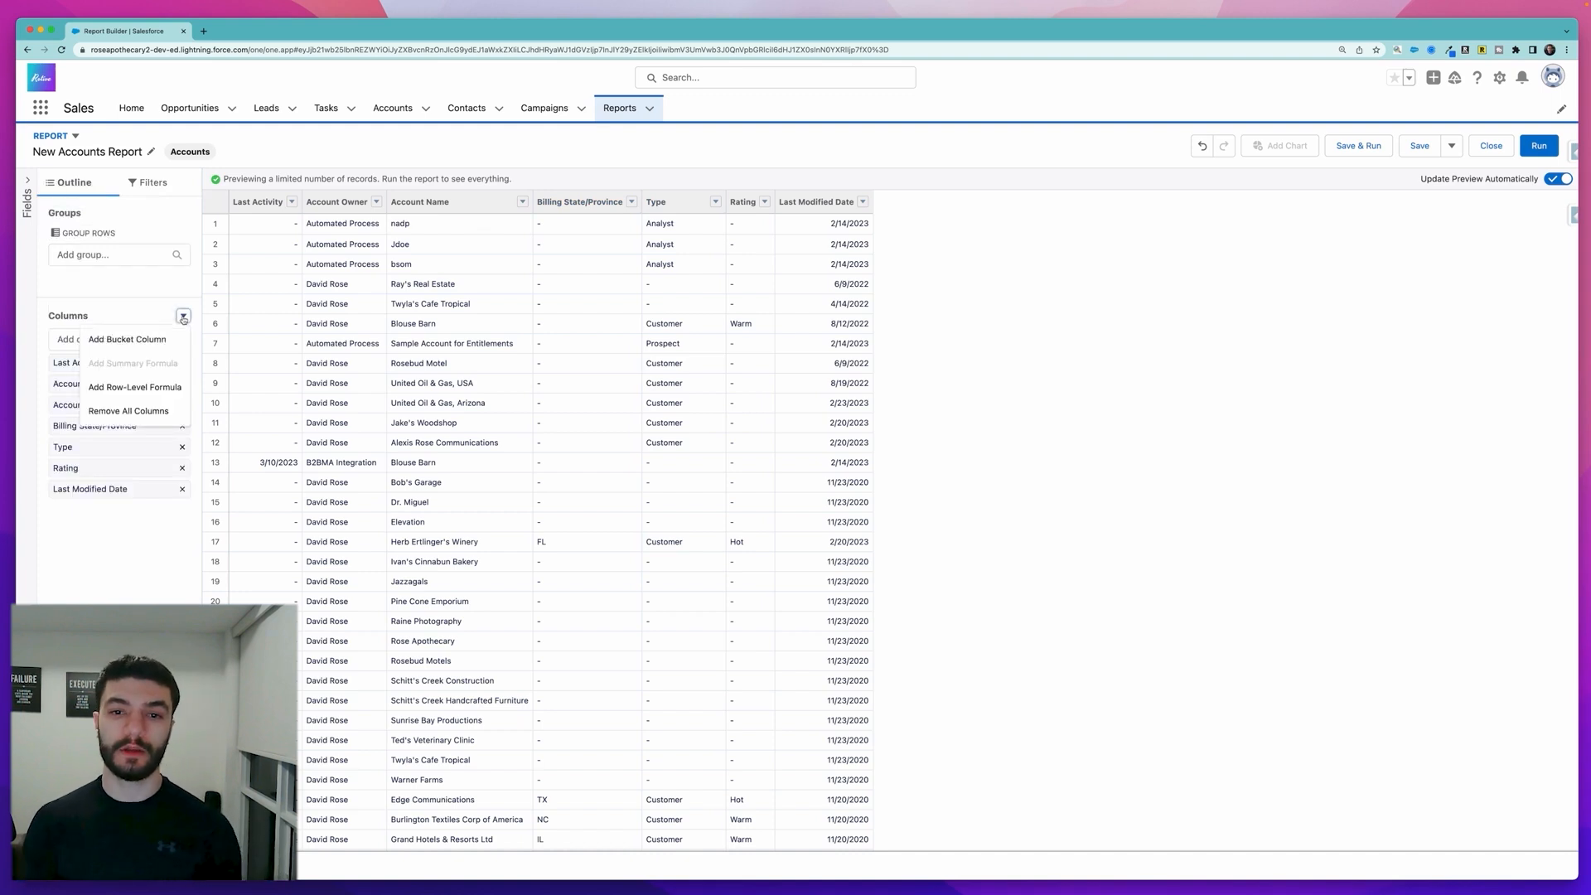
left_click(122, 387)
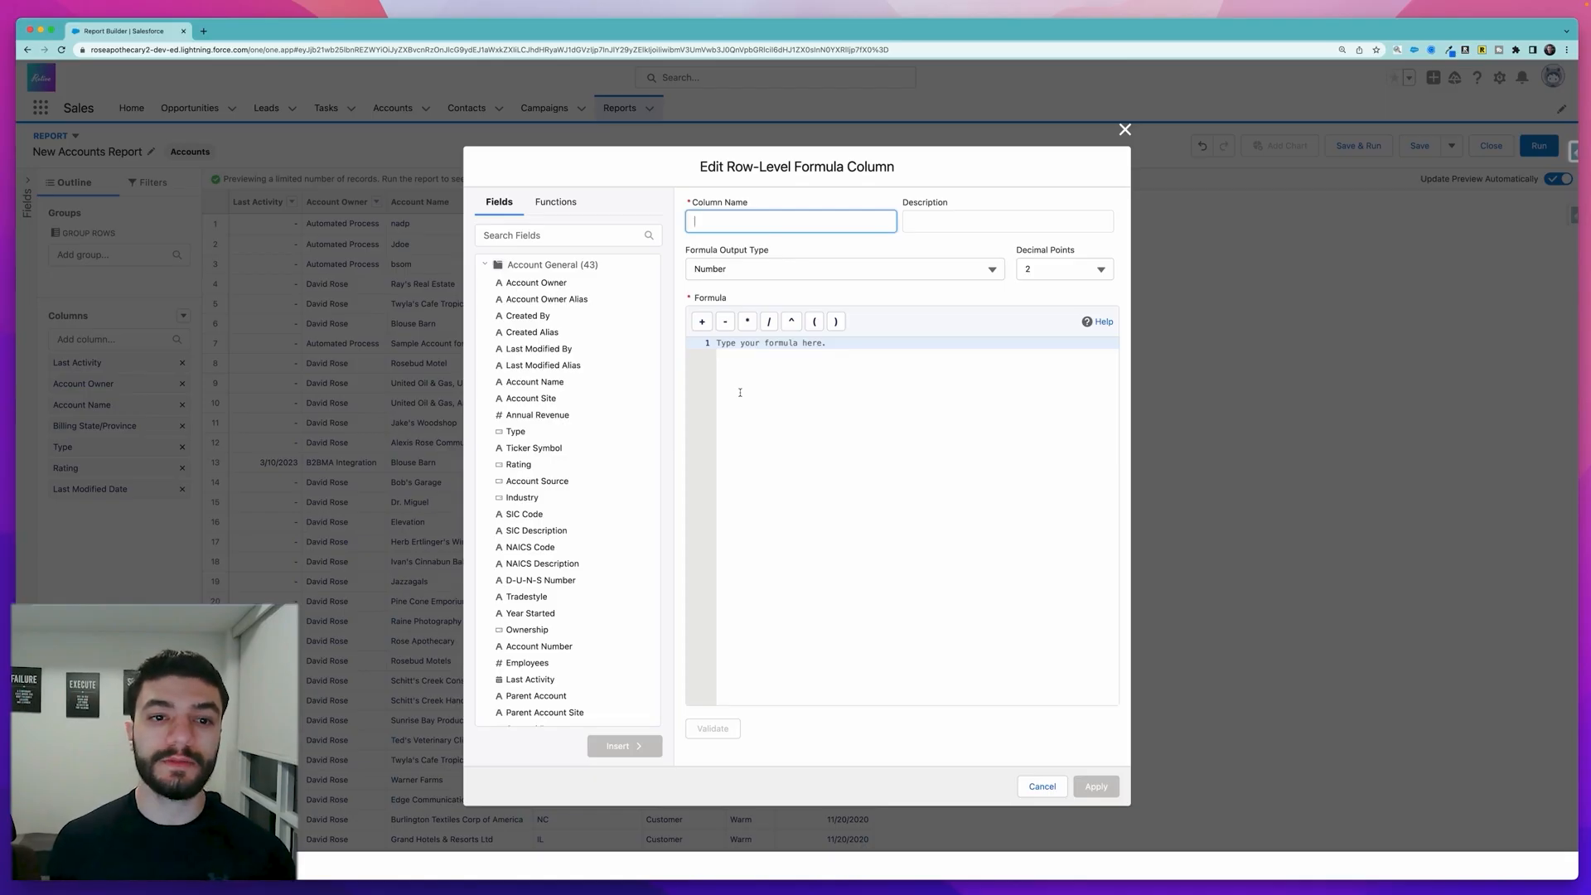
type("Customer")
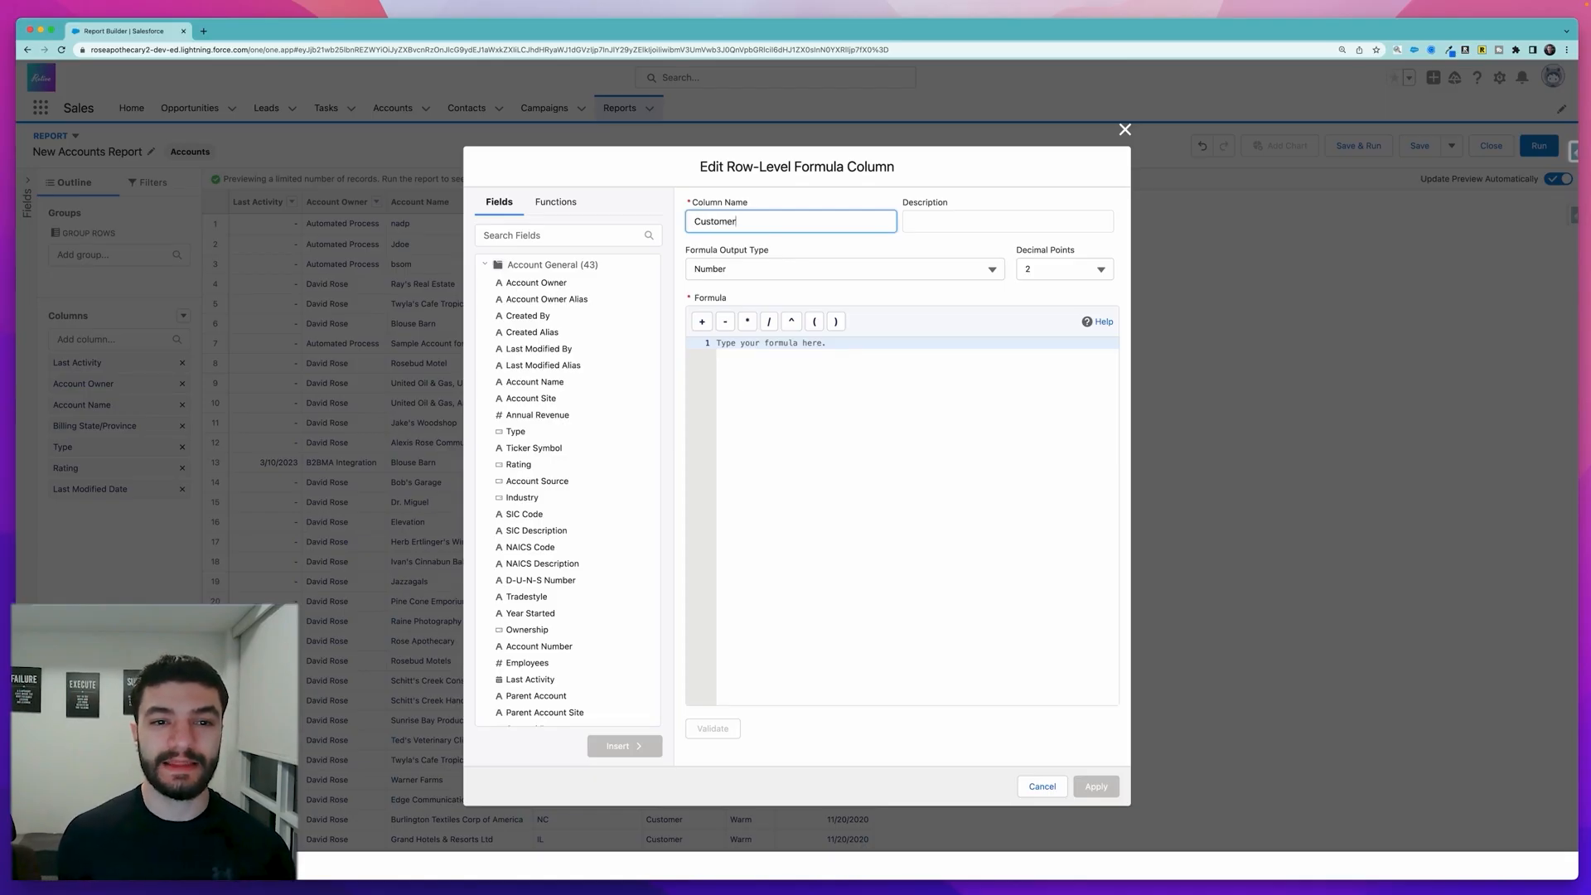
key("Tab")
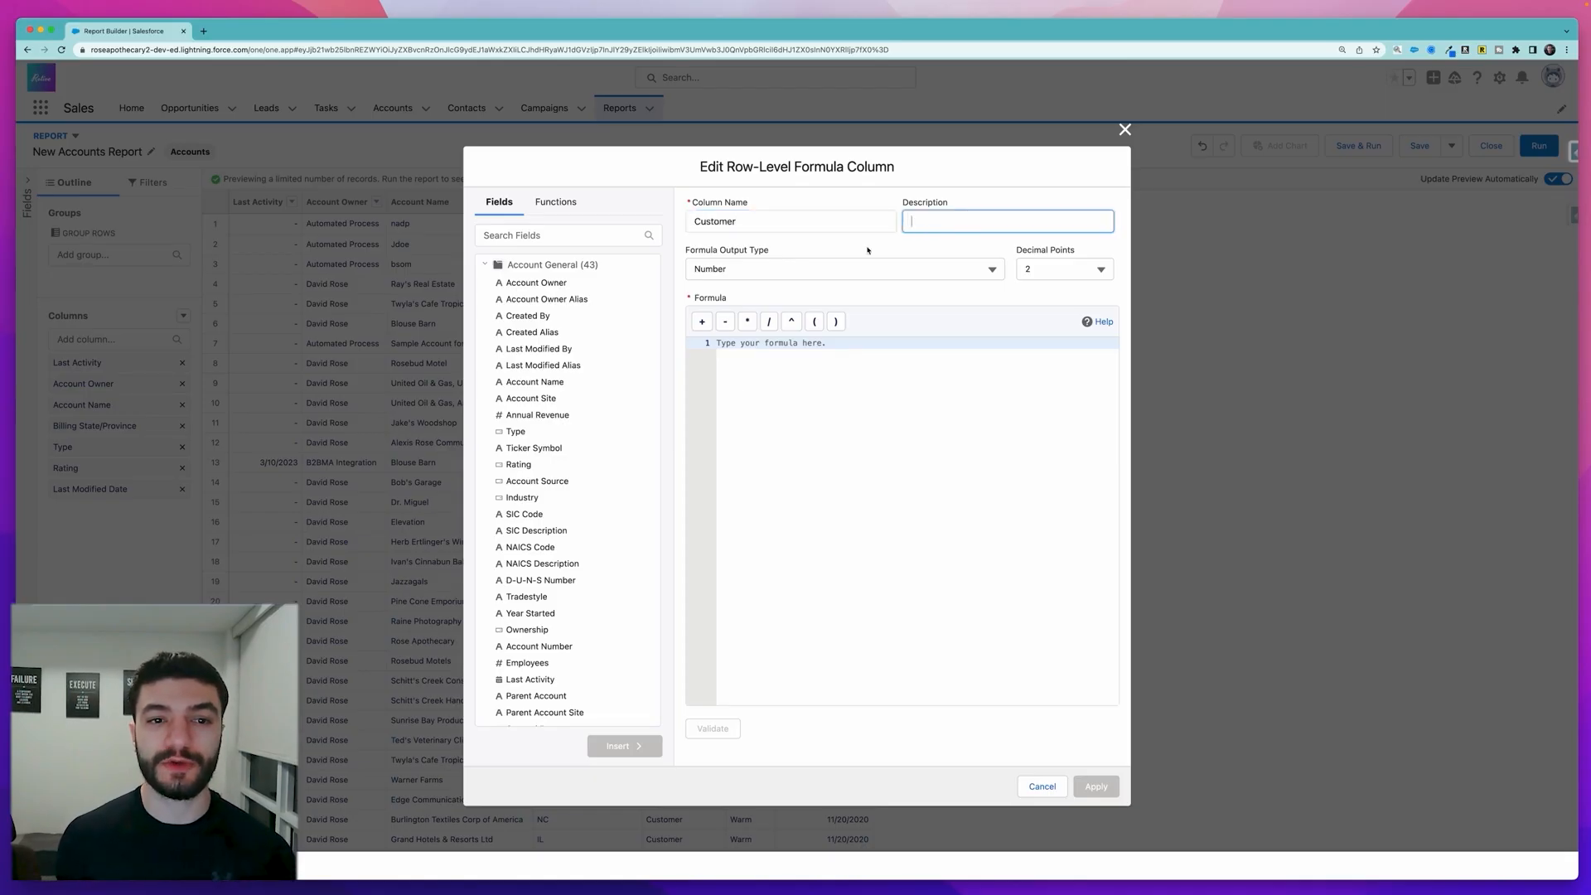
left_click(1066, 270)
left_click(1061, 294)
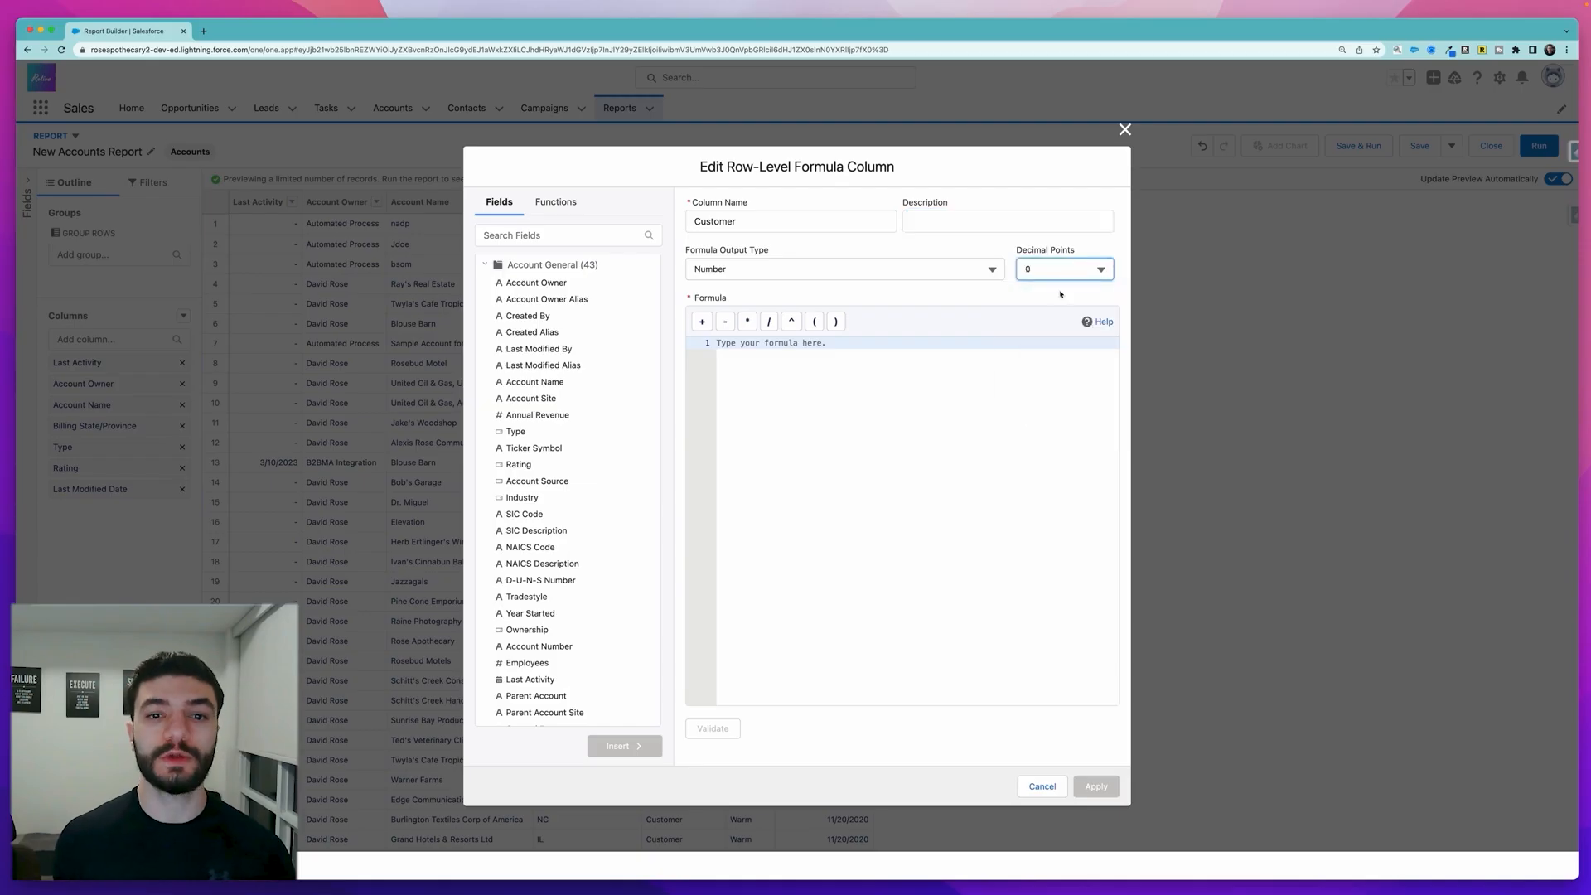
Find the account Type field and insert it into the formula.
left_click(830, 431)
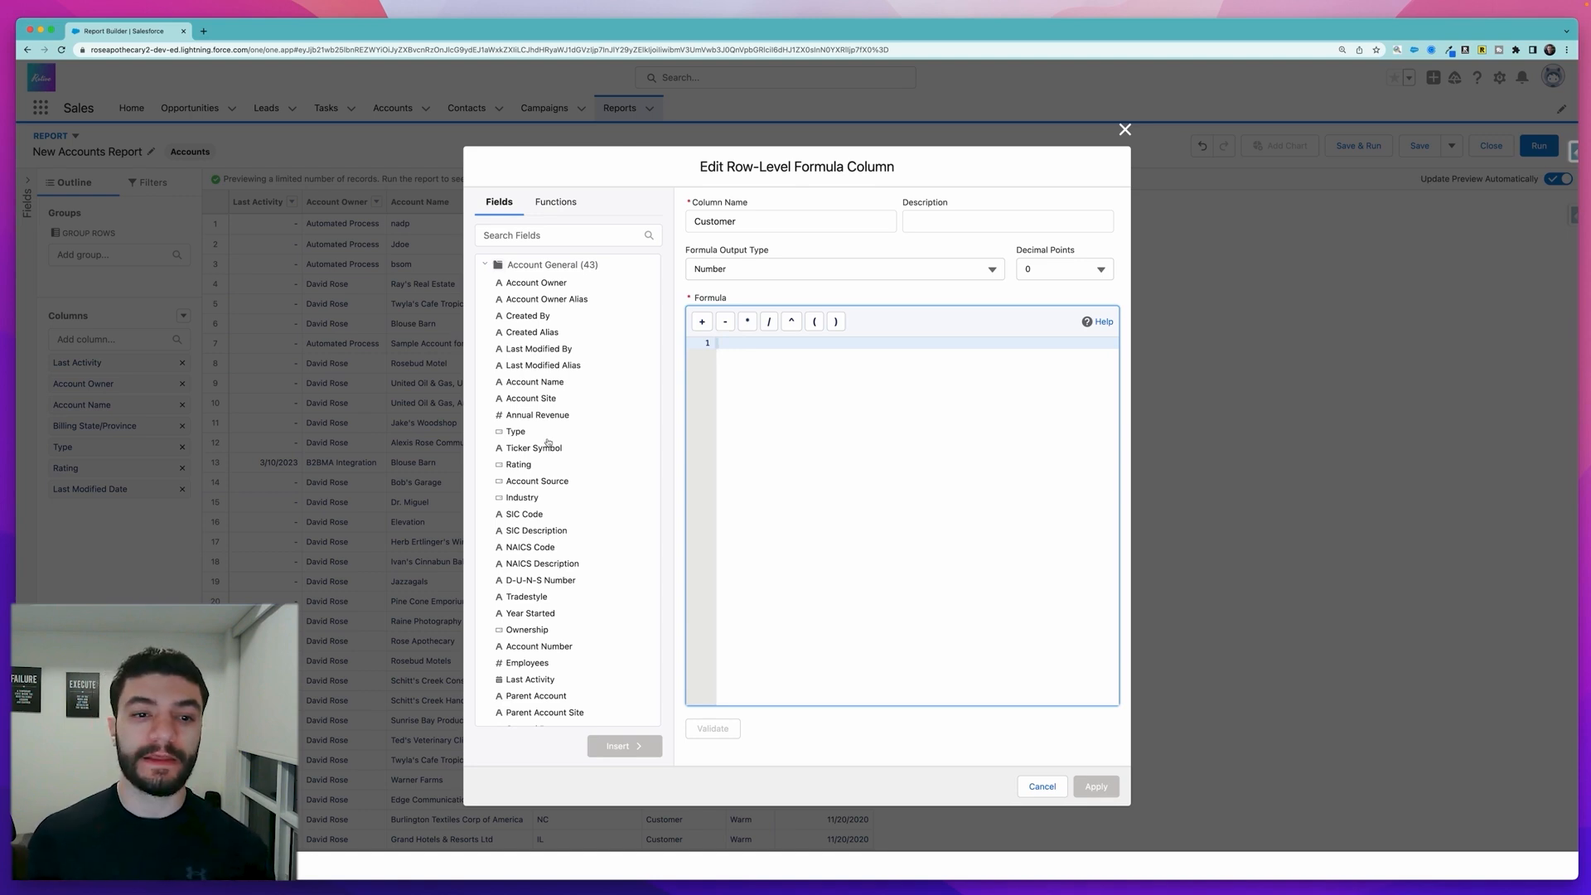
left_click(561, 205)
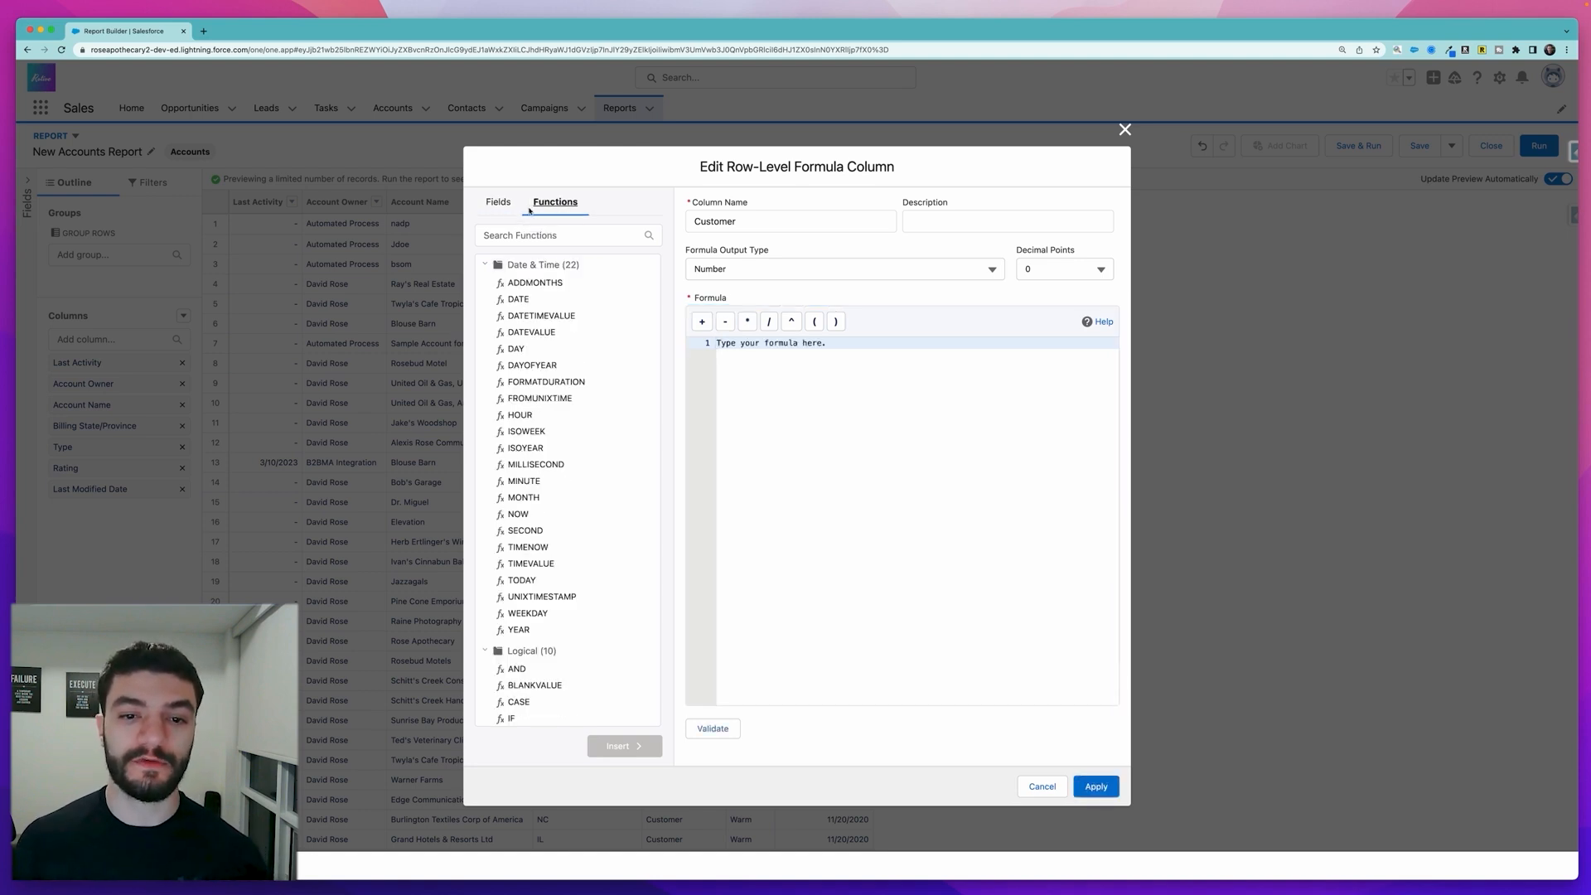
left_click(498, 202)
left_click(564, 236)
type("ty")
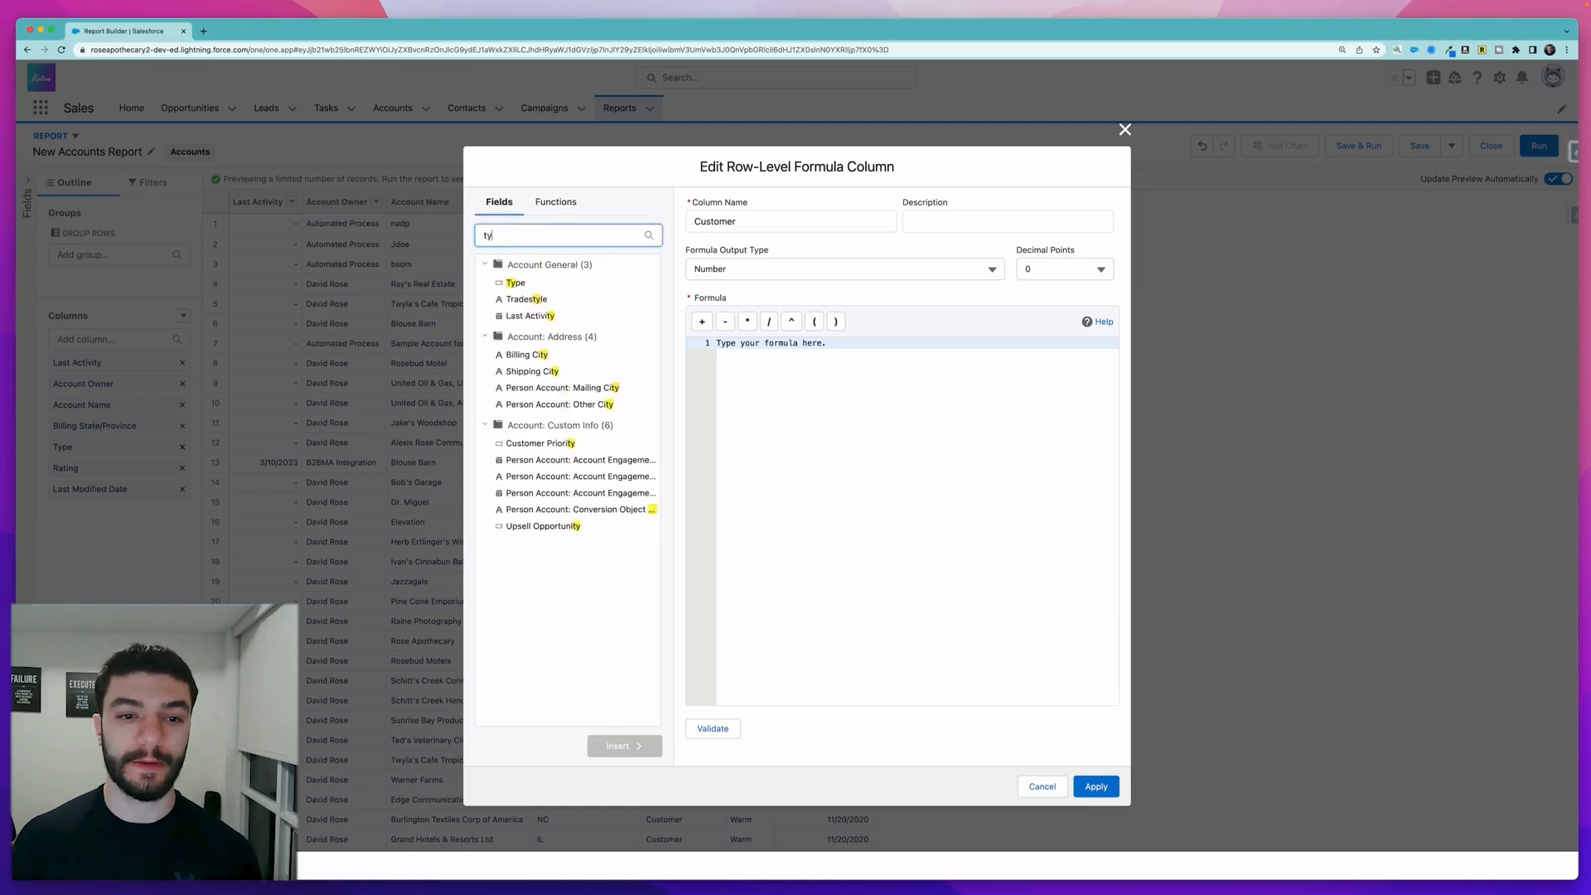
type("pe")
left_click(518, 283)
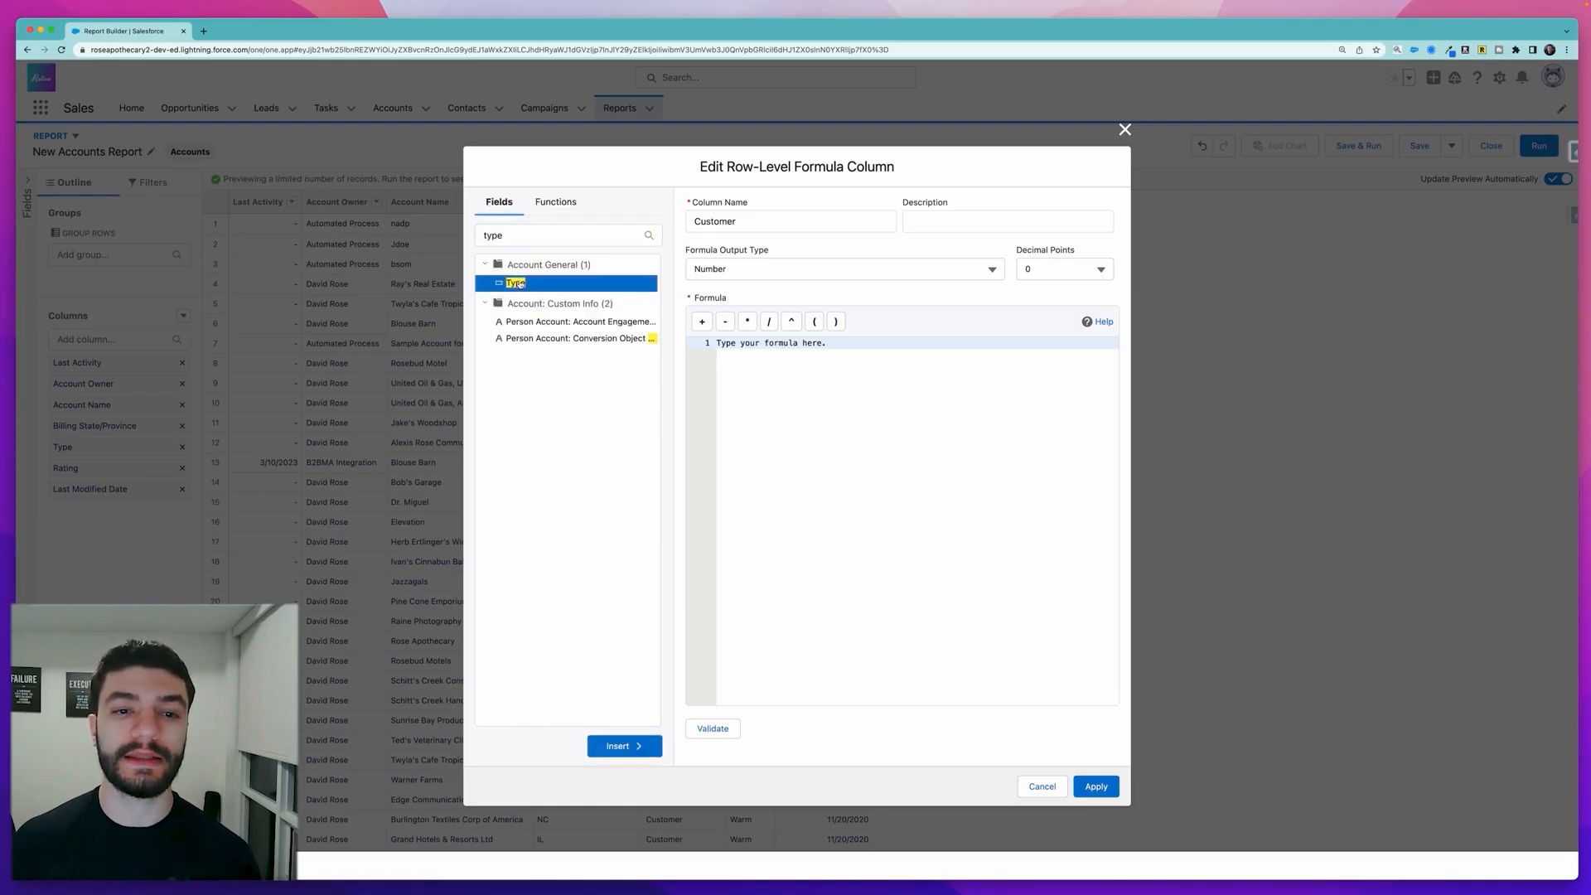
left_click(627, 747)
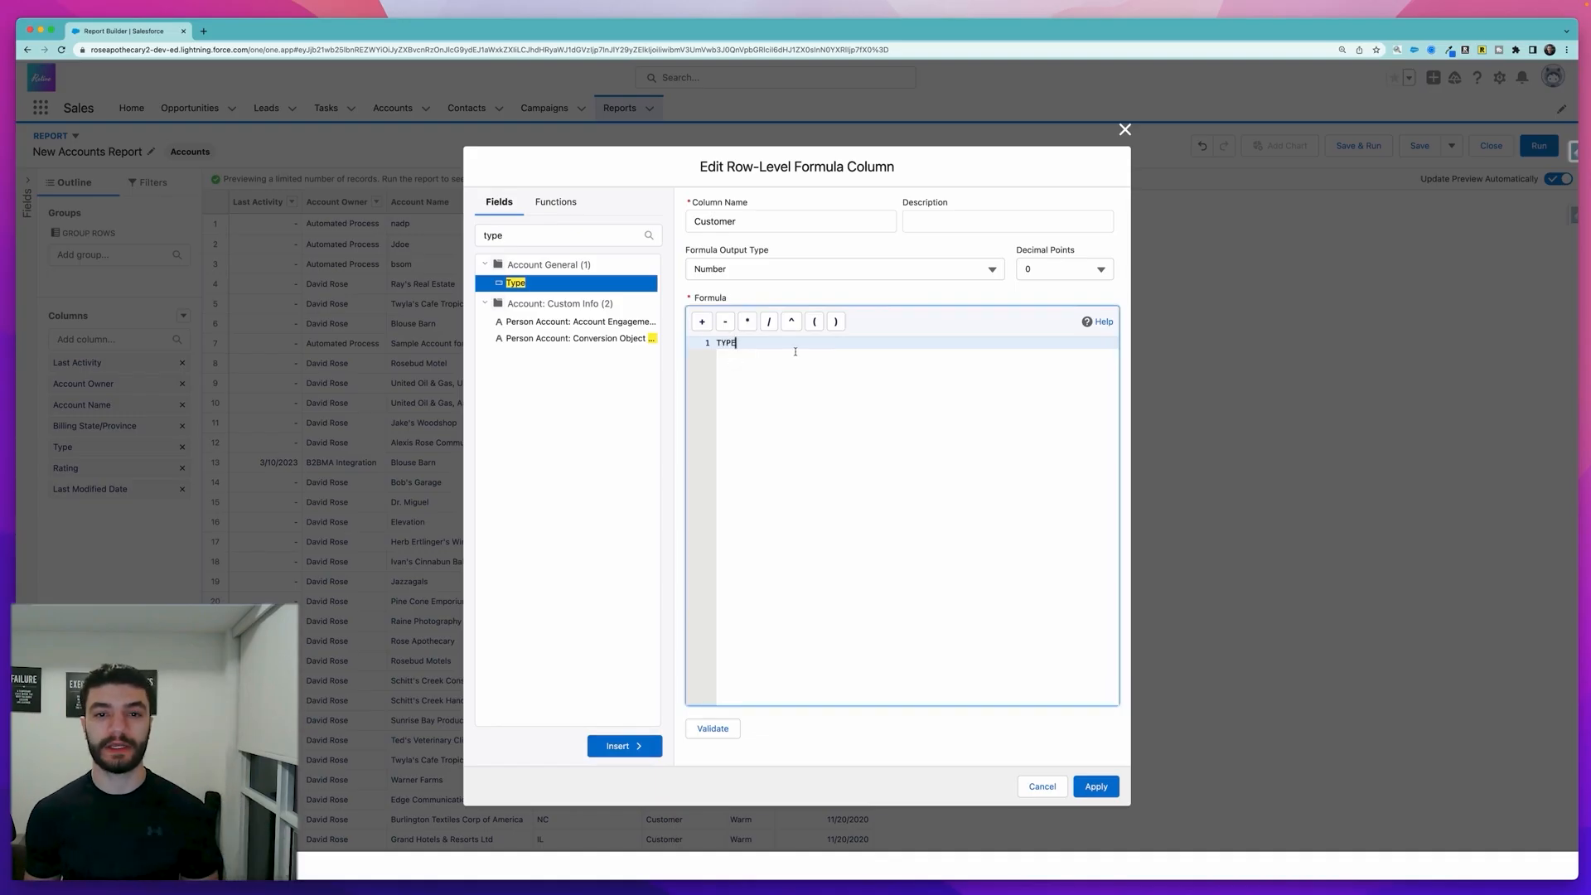
Look up the IF function and review its logical_test, value_if_true and value_if_false arguments.
key("super+Left")
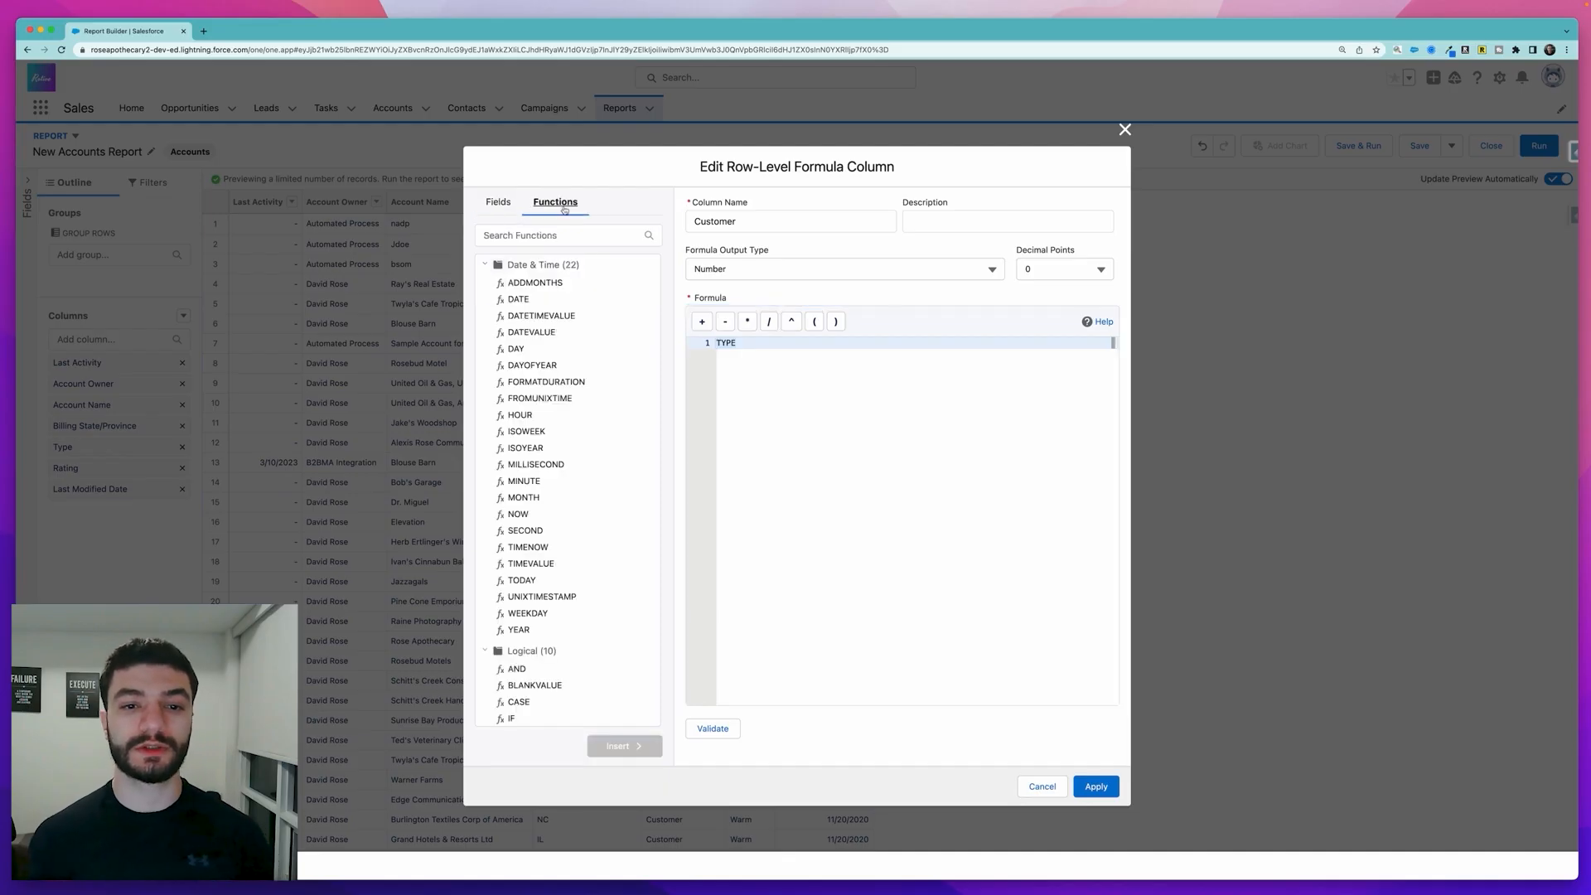
left_click(547, 236)
type("if")
left_click(515, 276)
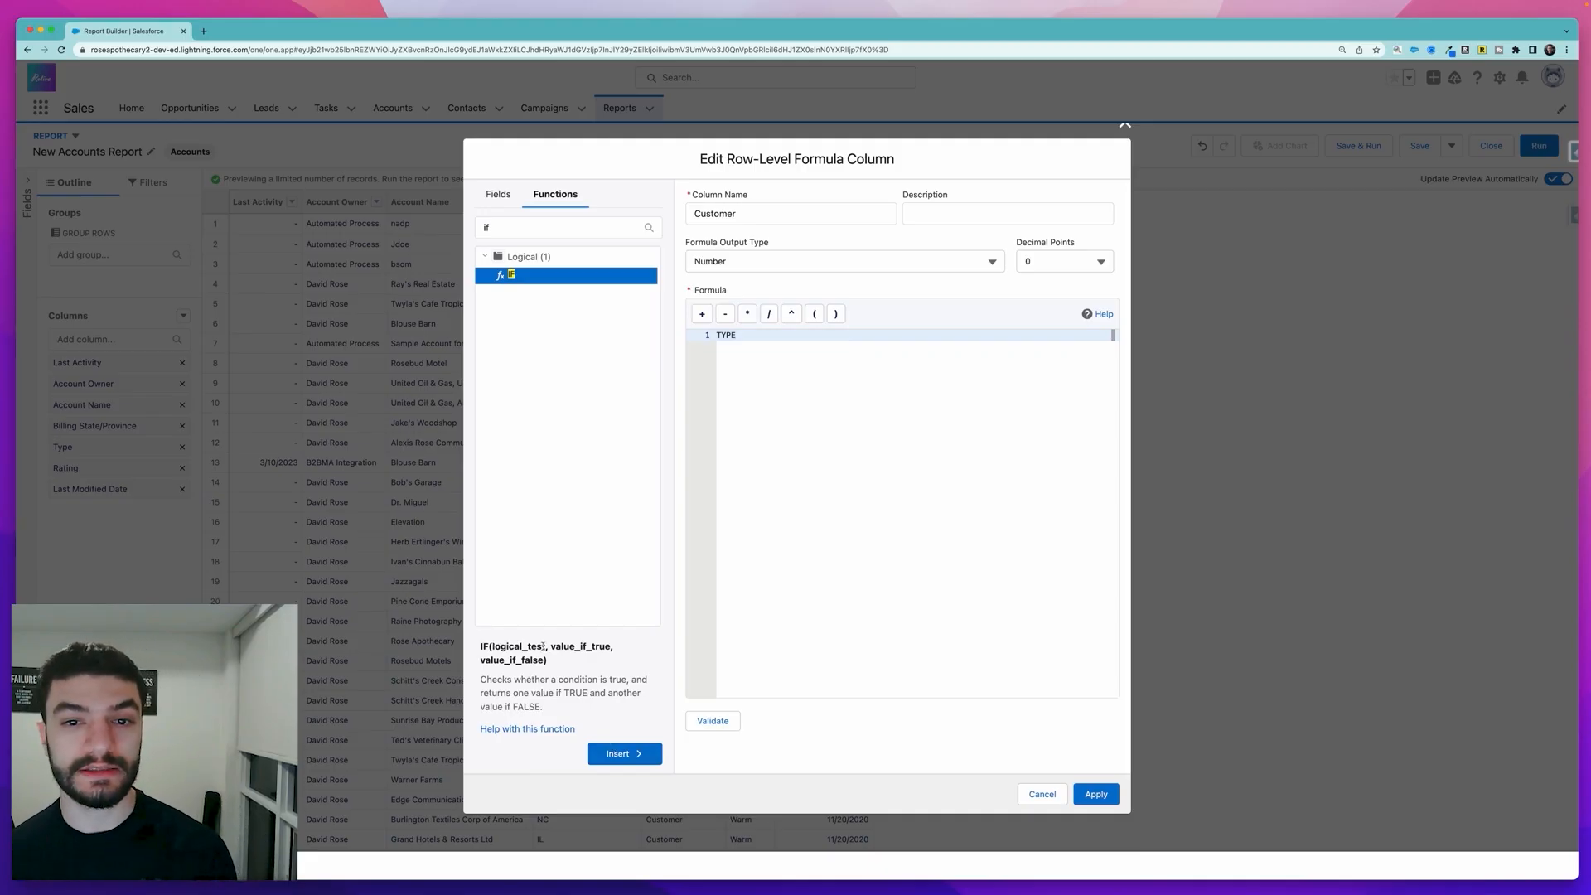
left_click_drag(550, 644, 603, 647)
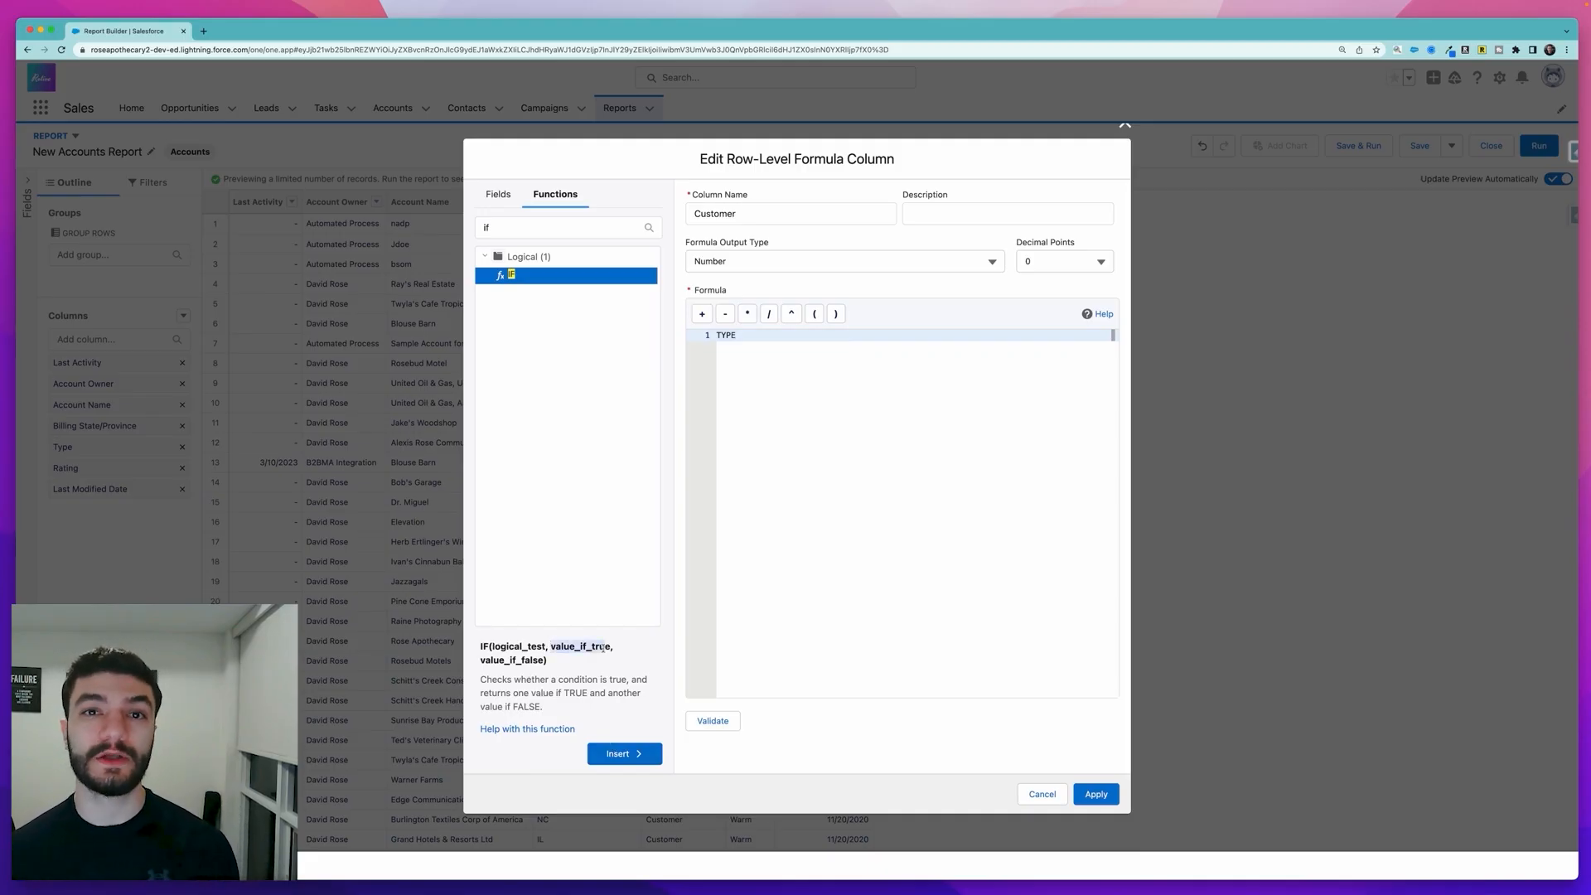
left_click_drag(481, 658, 541, 661)
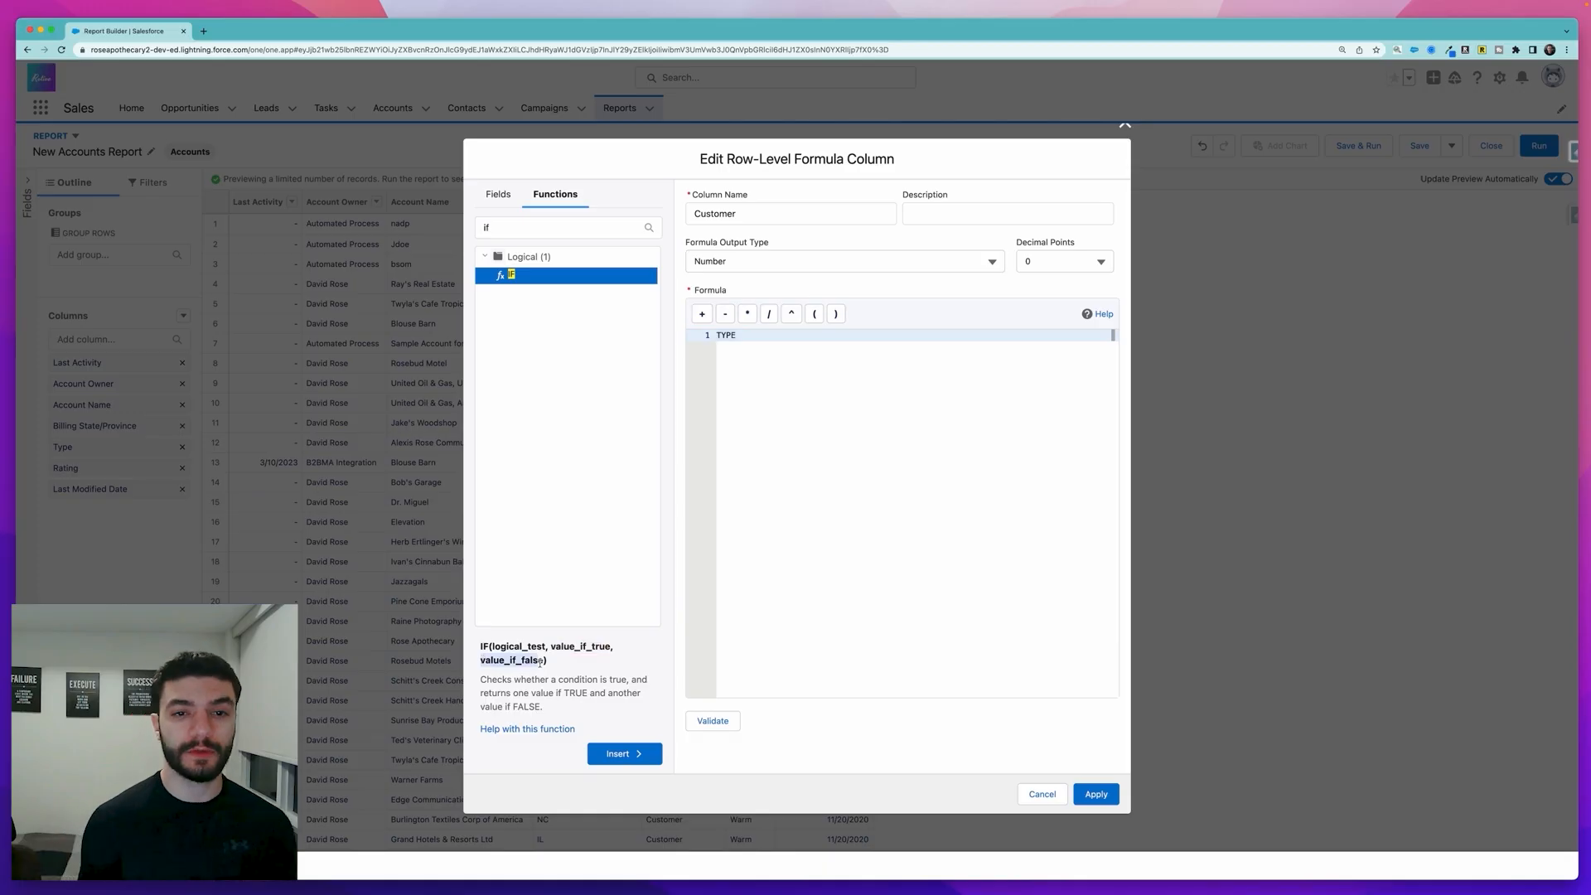
Complete the formula as IF(TEXT(TYPE) = "Customer", 1, 0), then validate and apply it.
double_click(866, 335)
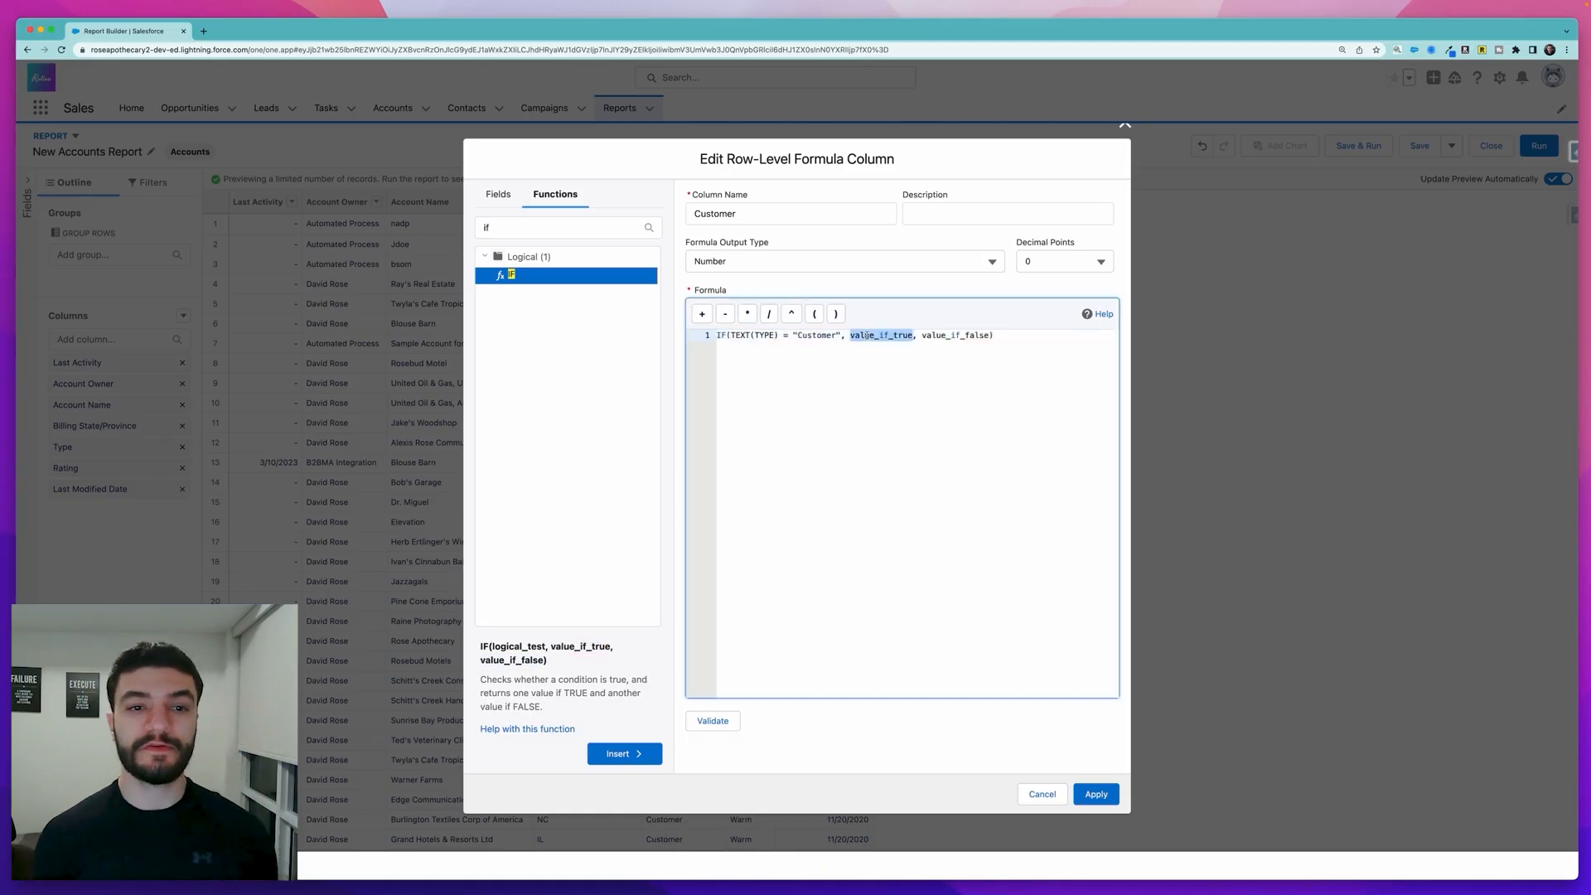
type("1")
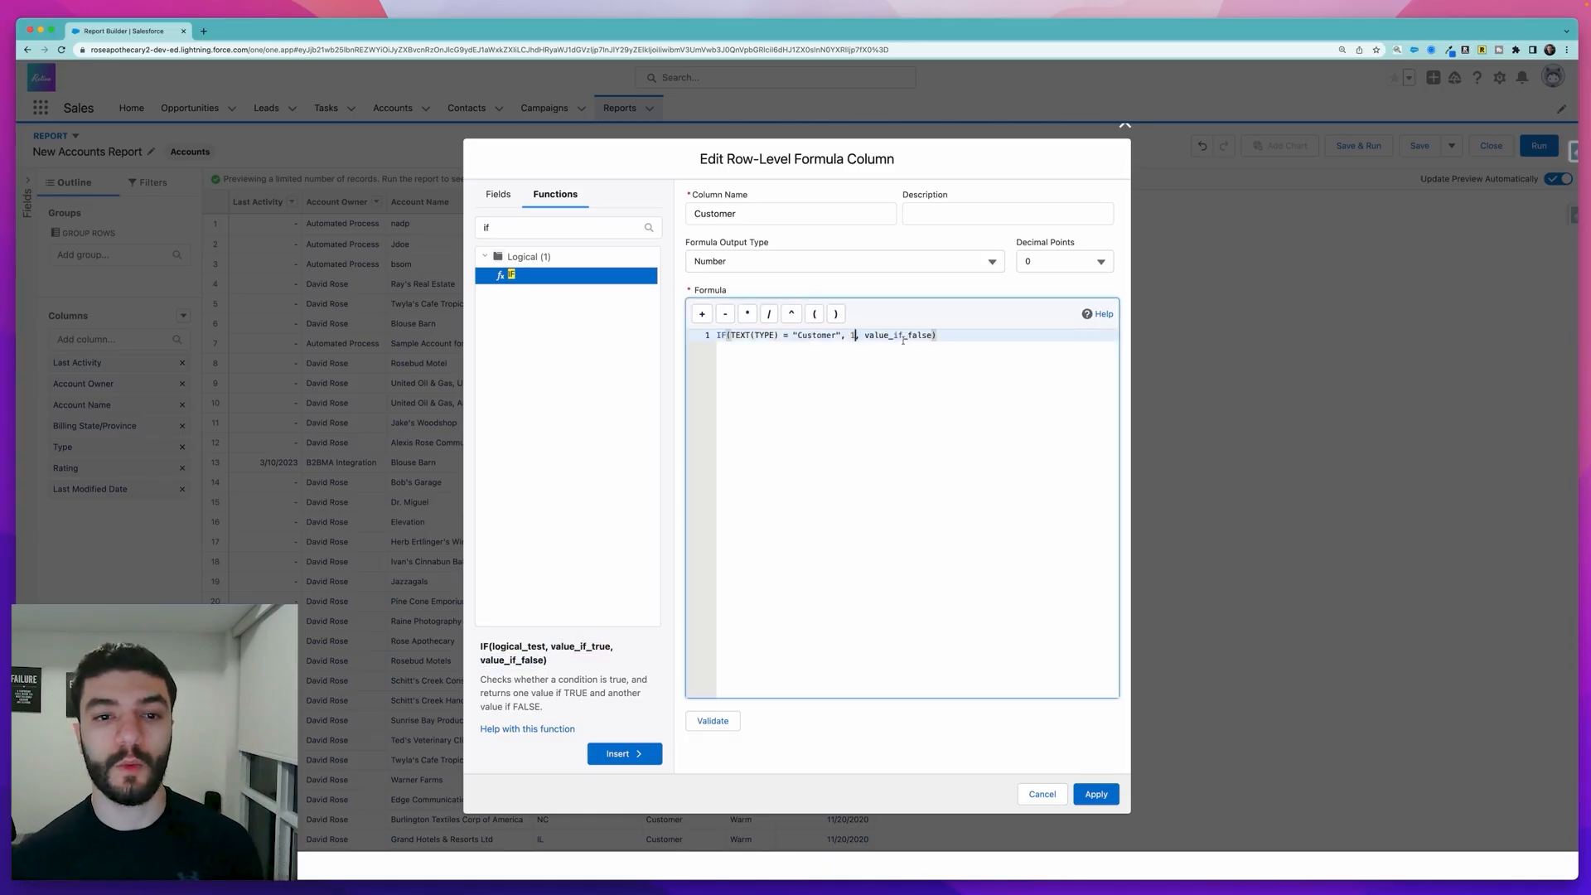
double_click(902, 335)
type("0")
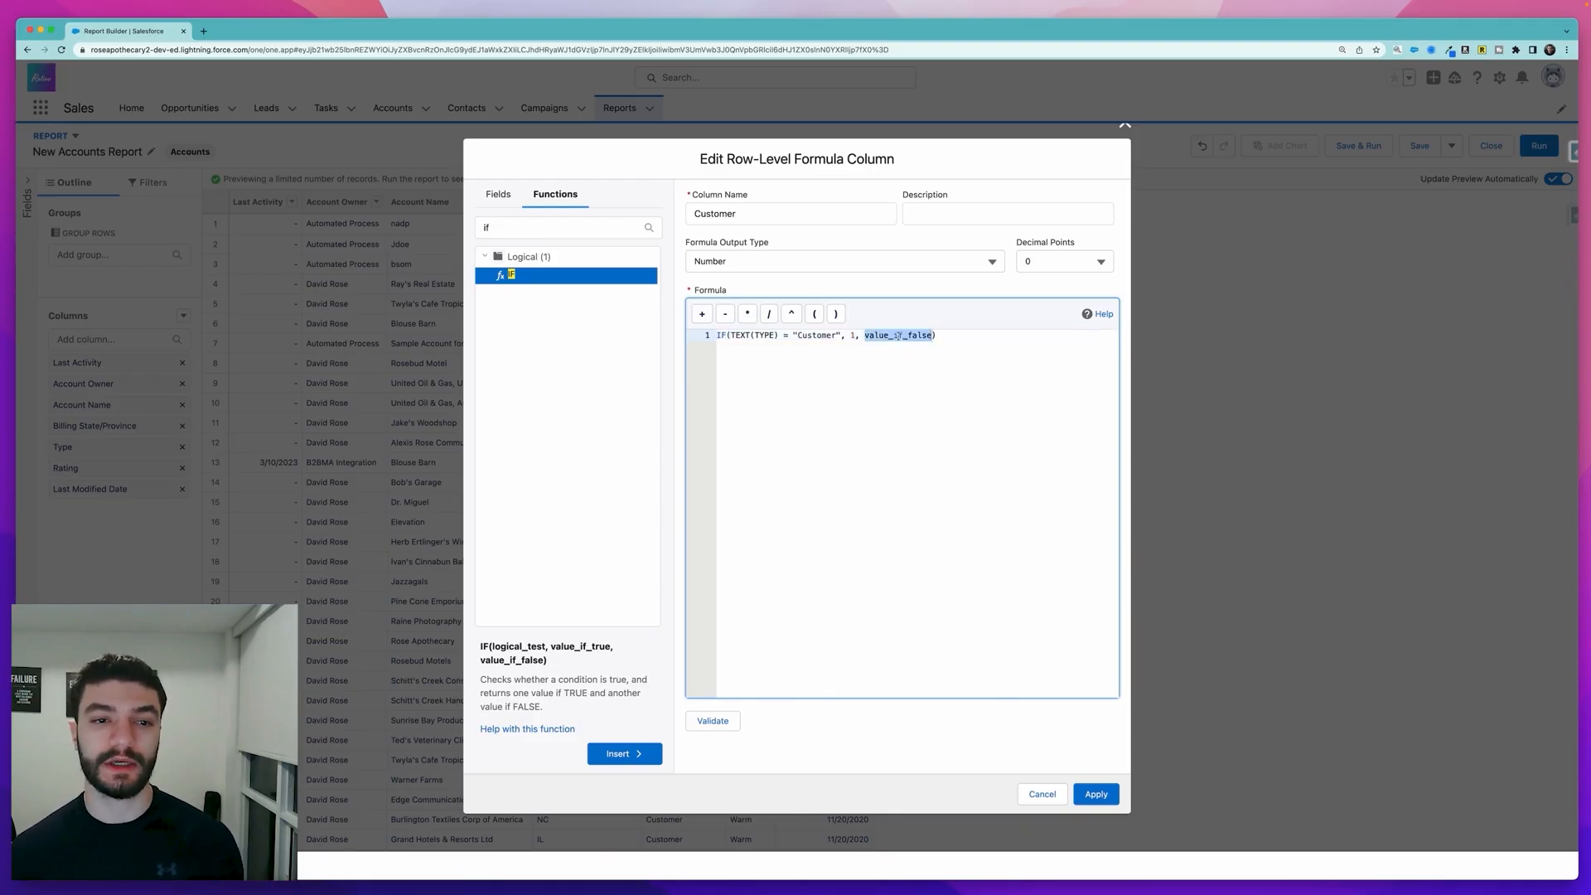
type("0")
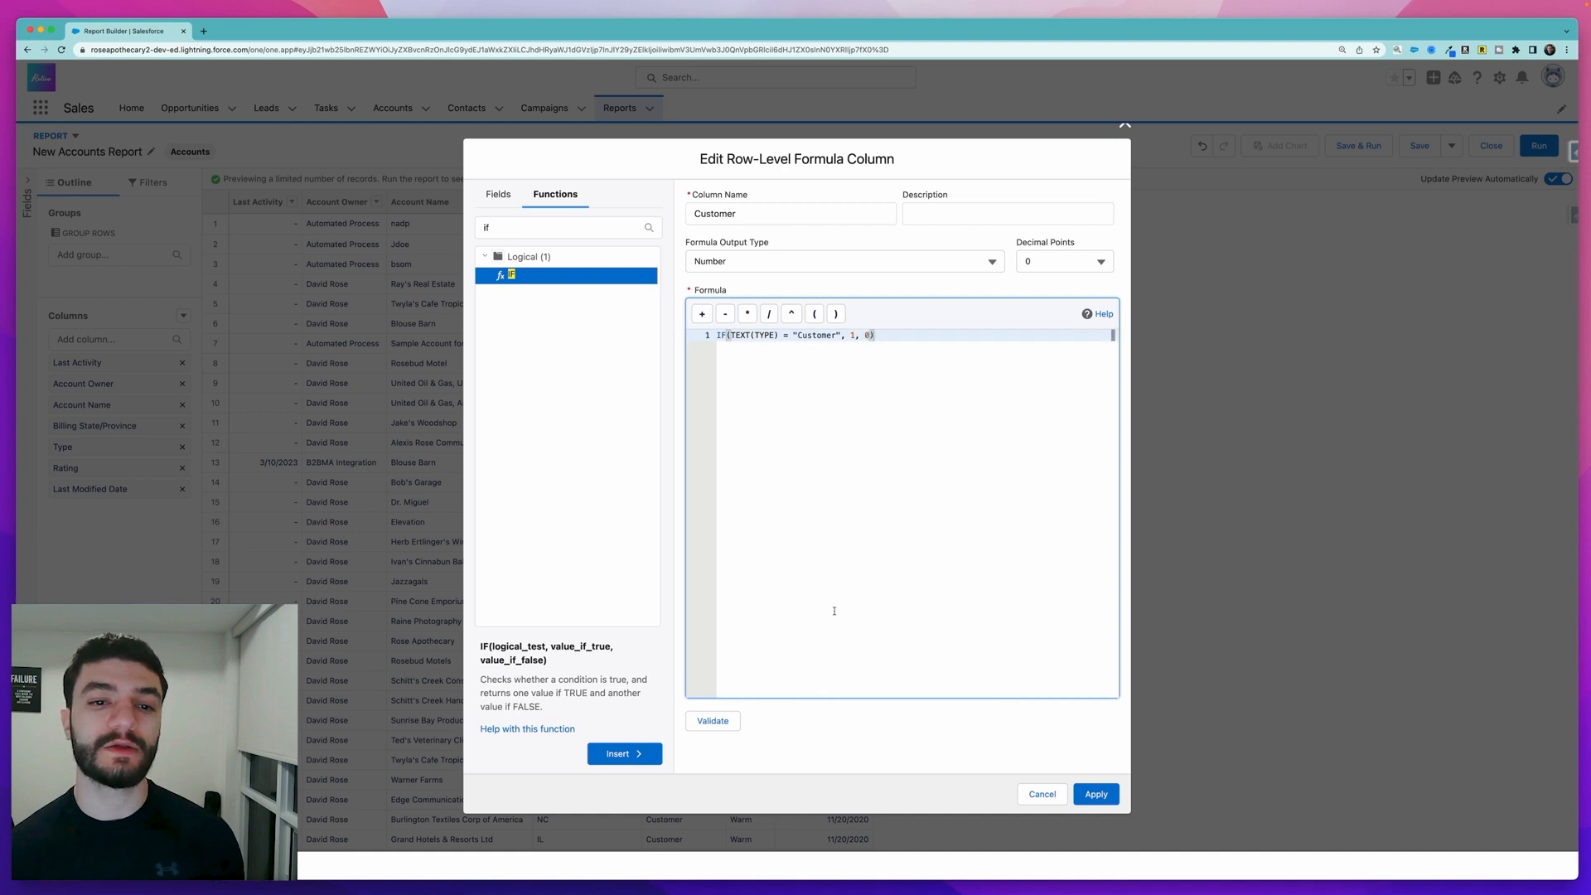
left_click(712, 721)
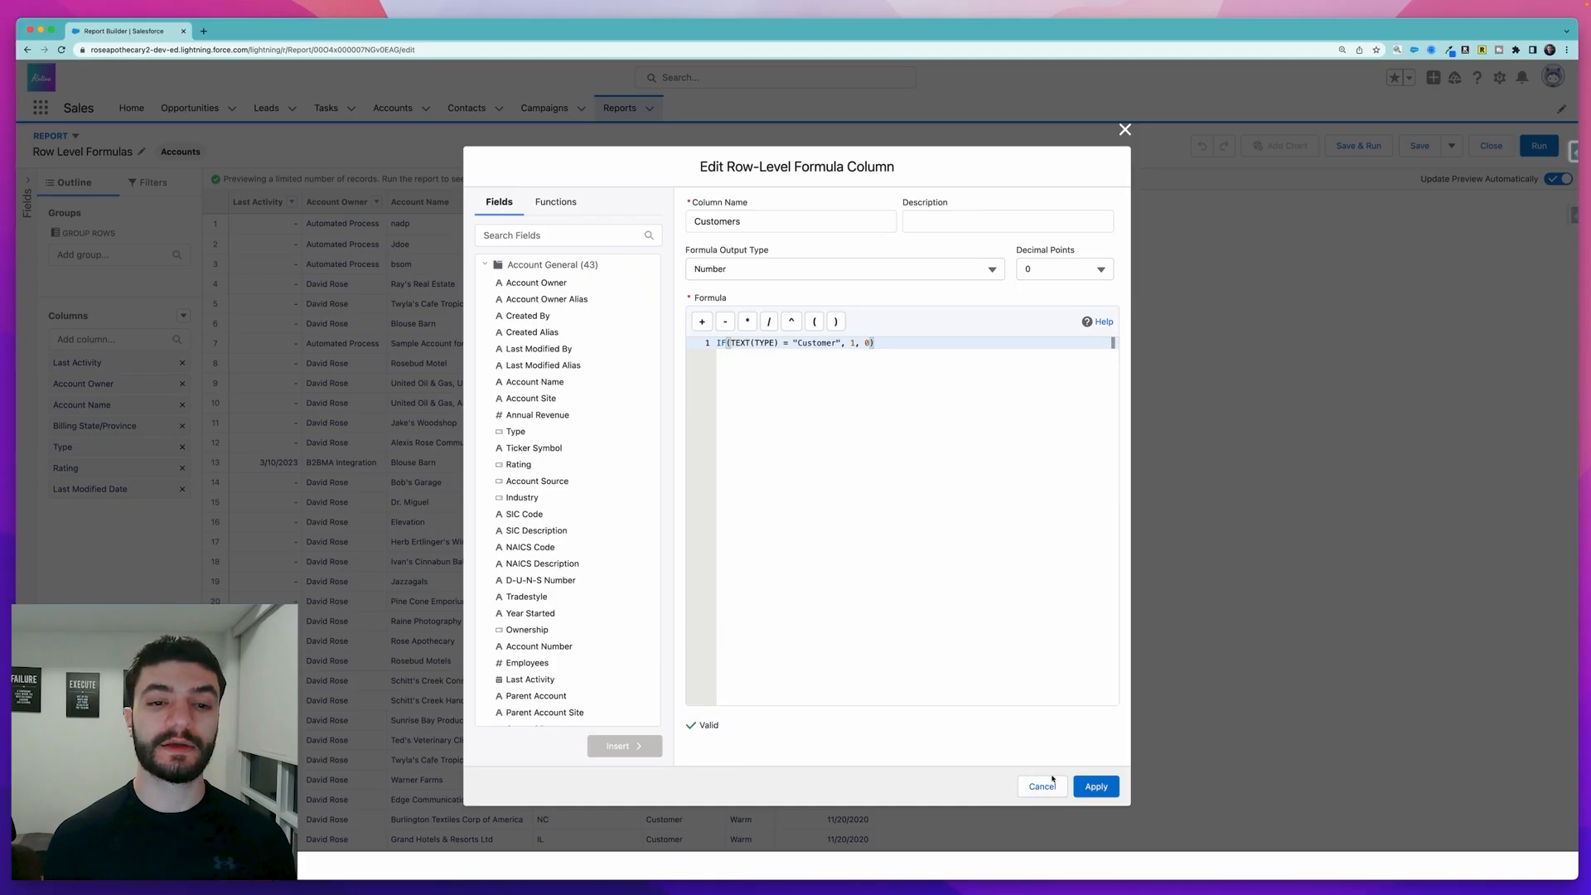
left_click(1096, 786)
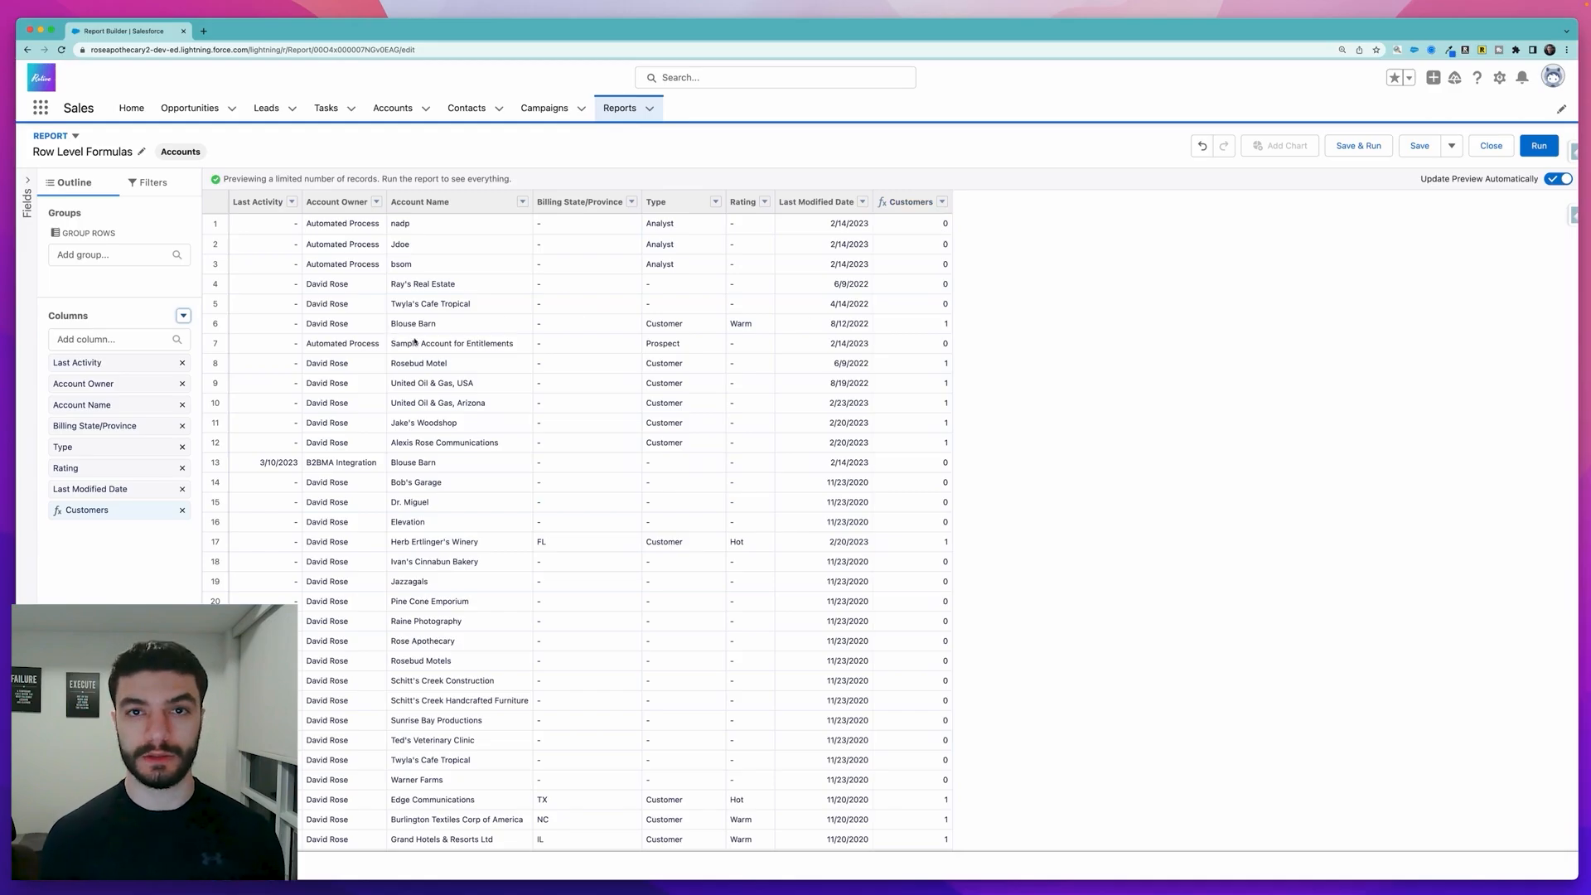
Sort the Customers column in descending order with a sum total, and save and run the report to review Total Customers.
left_click(942, 201)
mouse_move(996, 318)
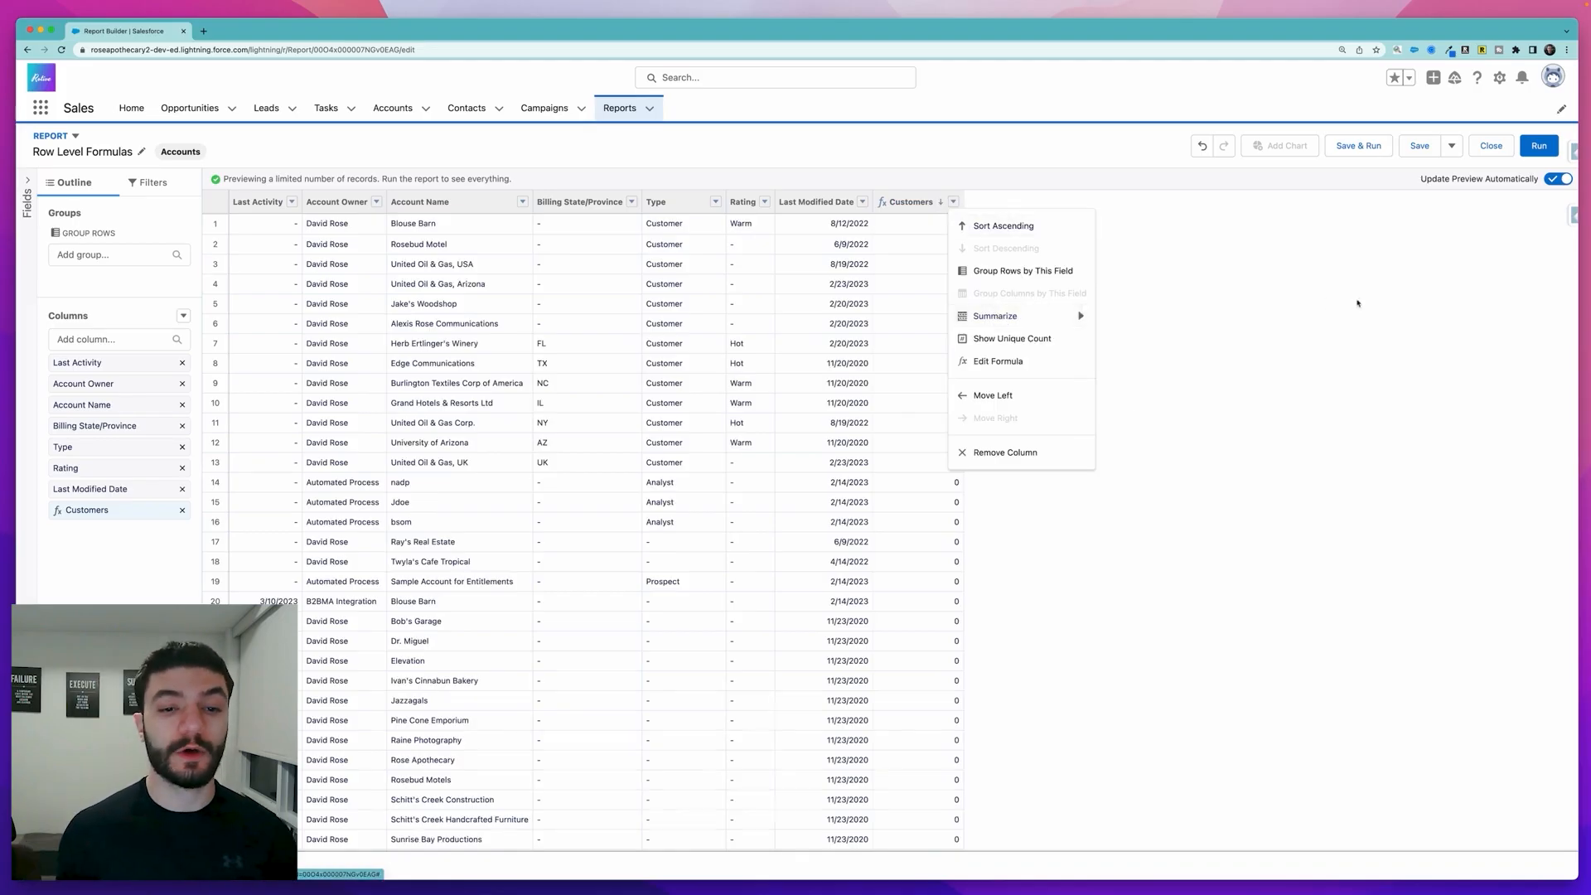
left_click(1359, 145)
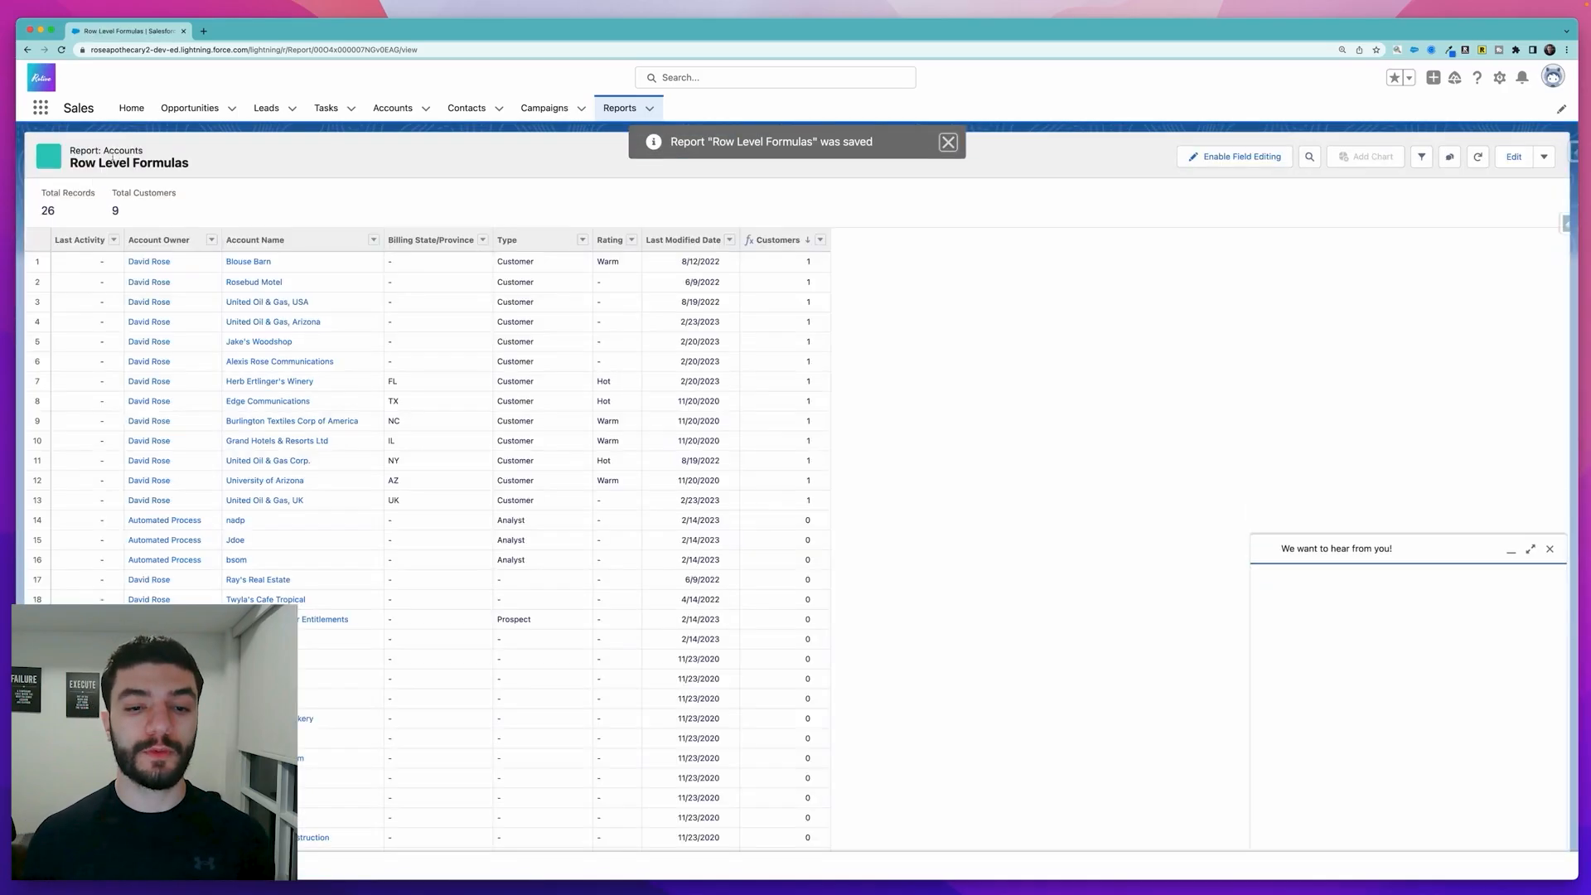
left_click_drag(112, 193, 212, 200)
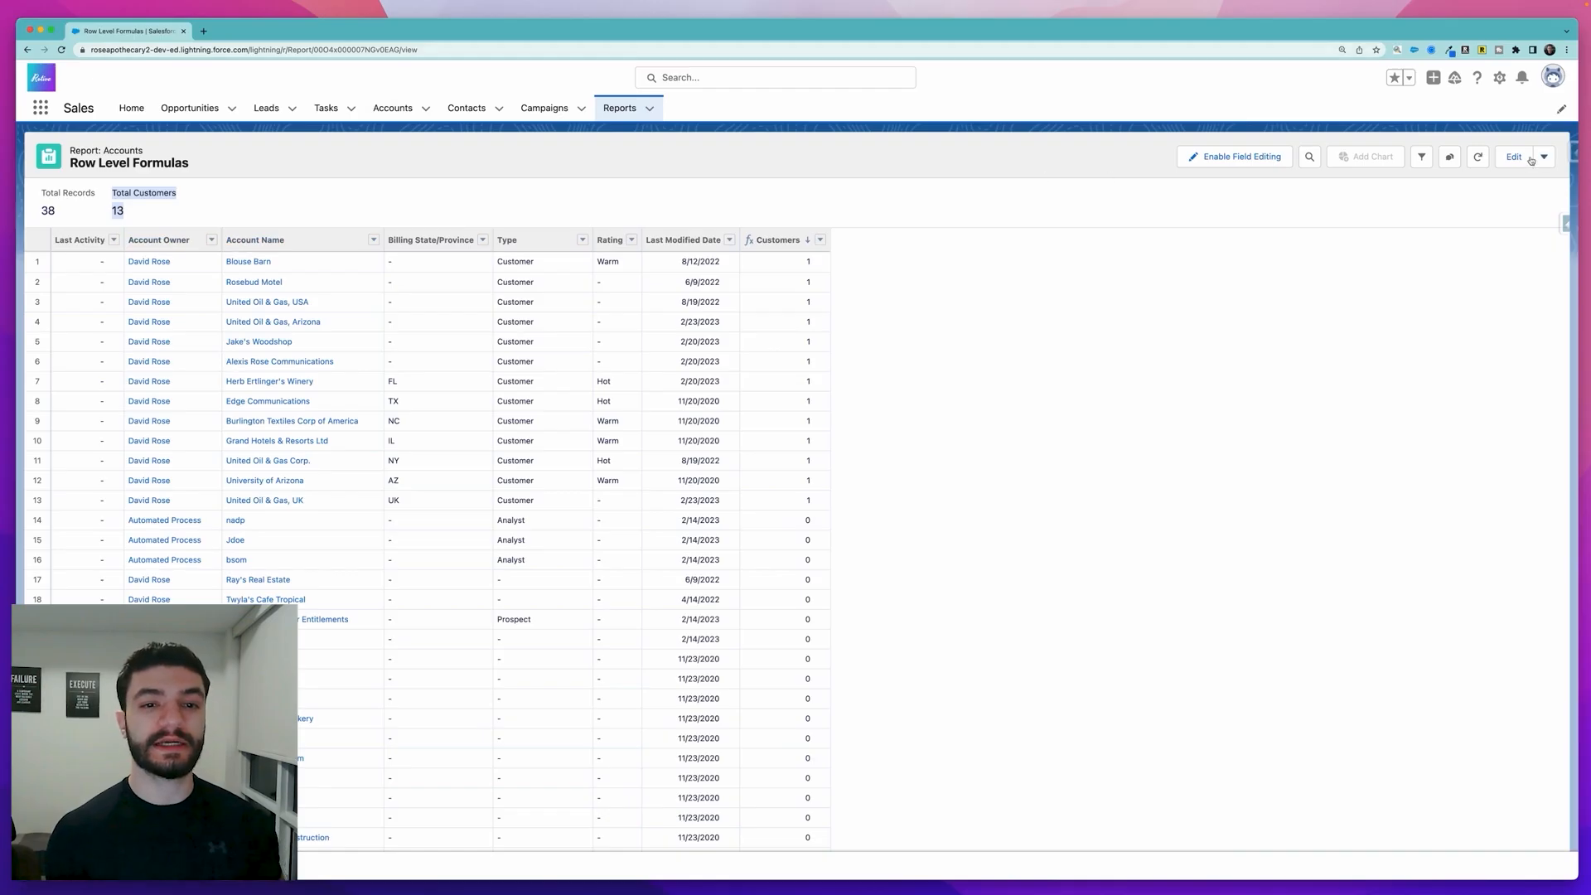
Reopen the report for editing and rename the Customers formula column to Days Since Modified.
left_click(1514, 158)
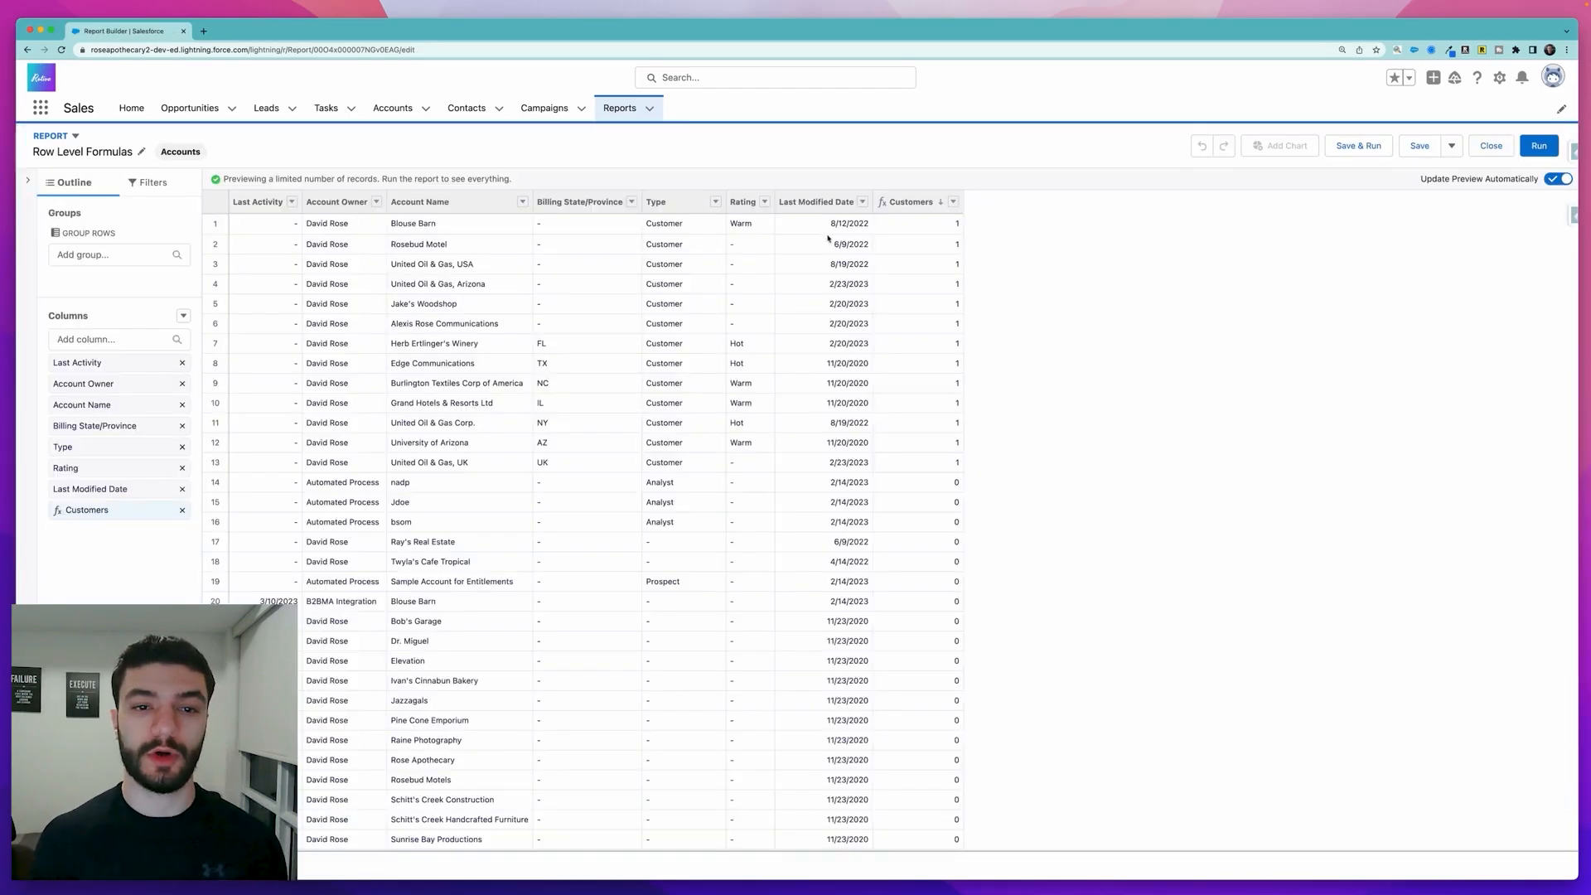
left_click_drag(827, 232, 901, 234)
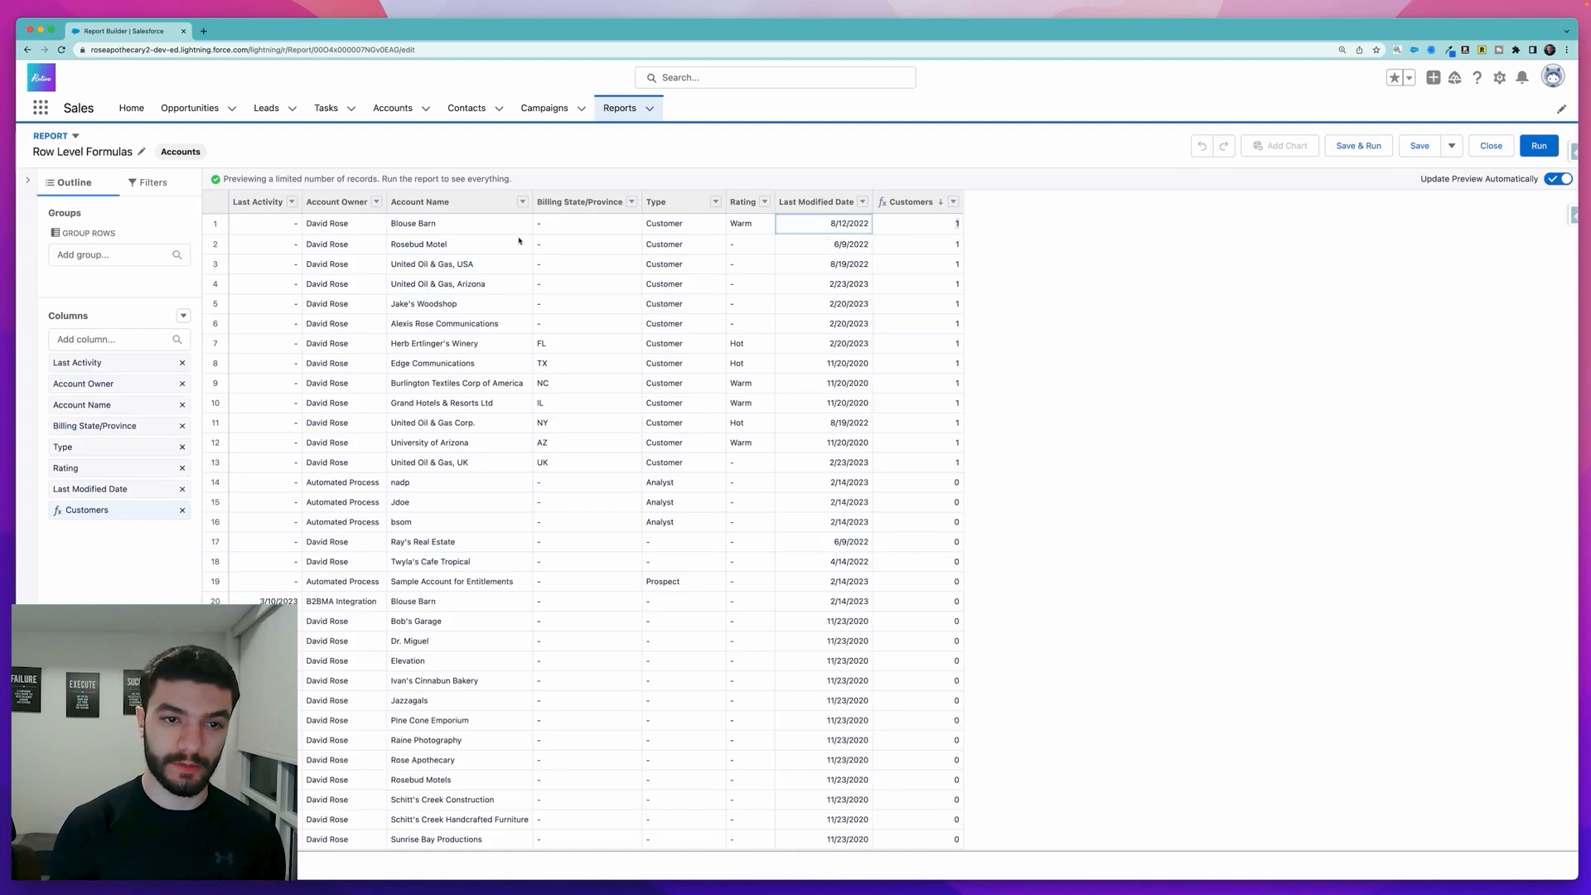
left_click(184, 317)
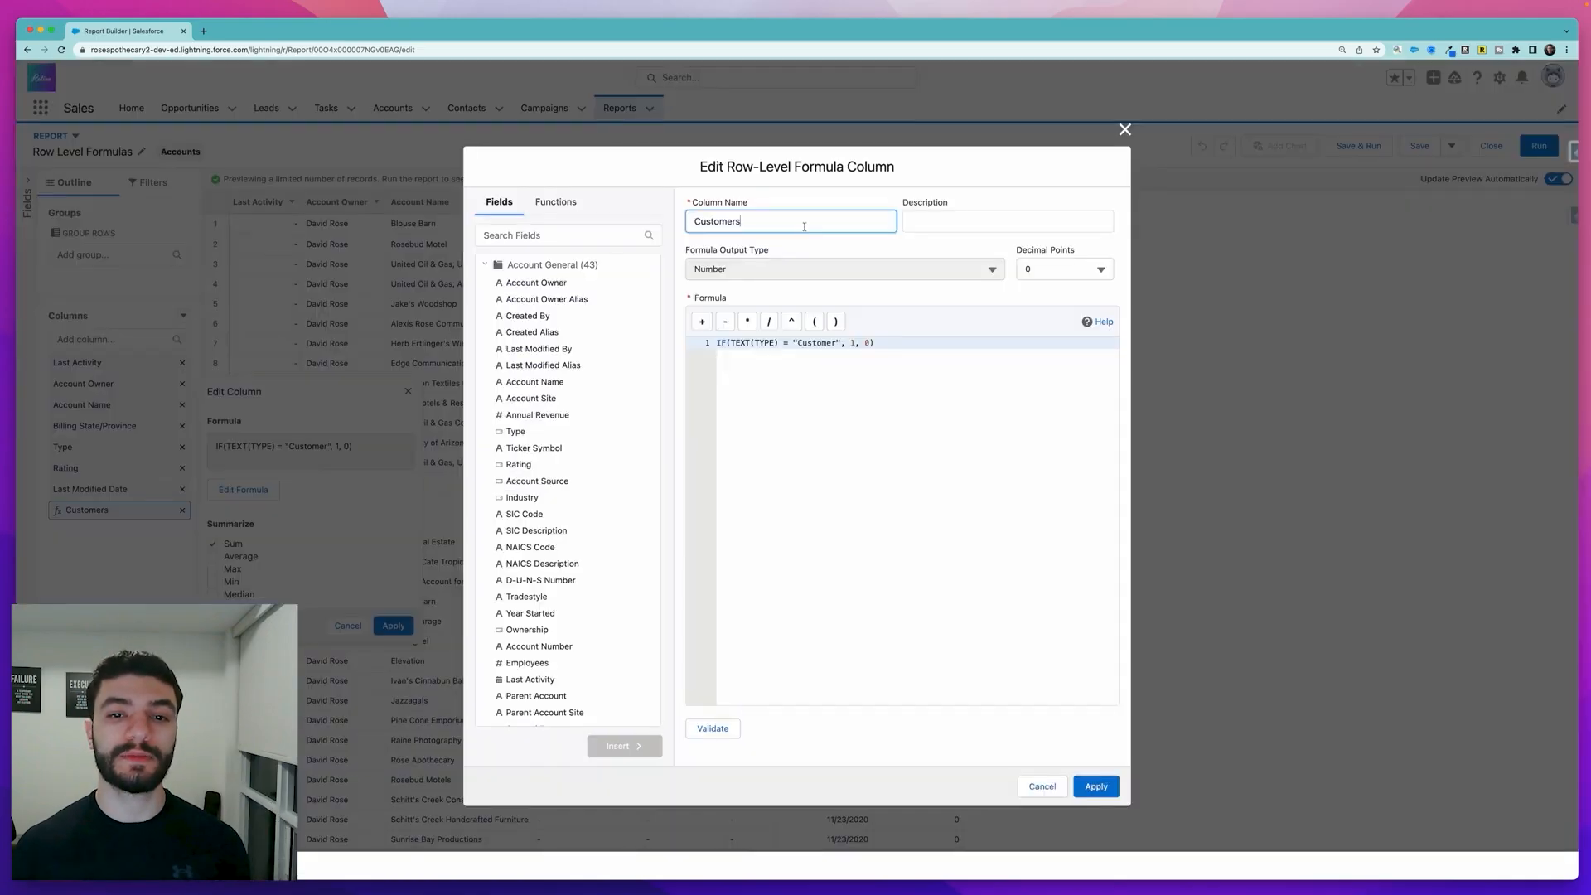
key("super+a")
type("Days")
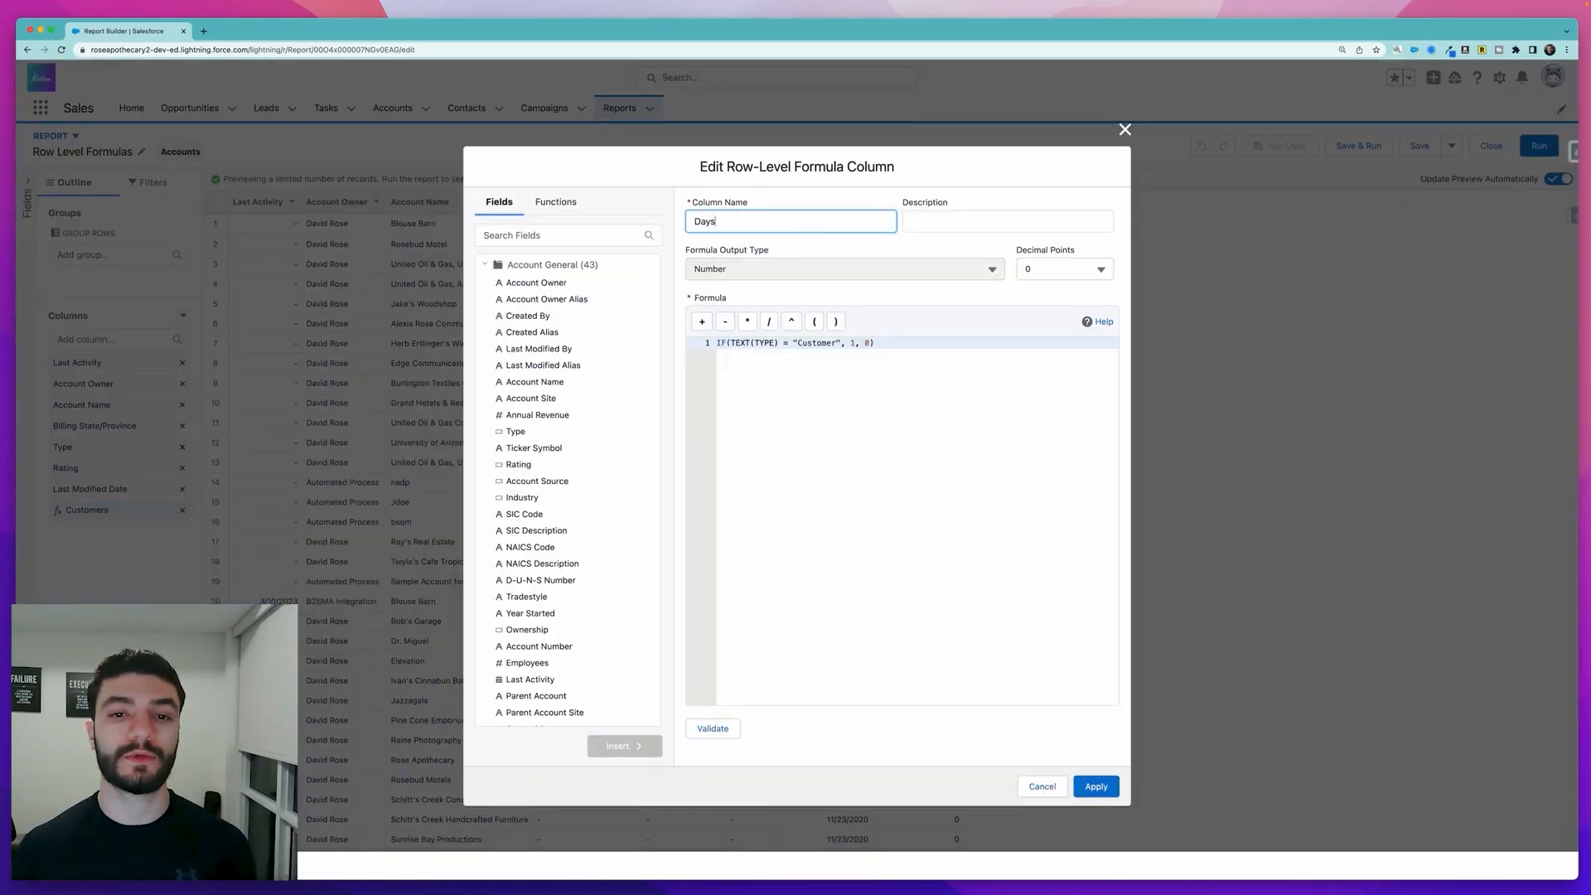
type(" Since Modified")
Clear the customer formula and insert the Last Modified Date field in its place.
left_click(922, 354)
key("super+a")
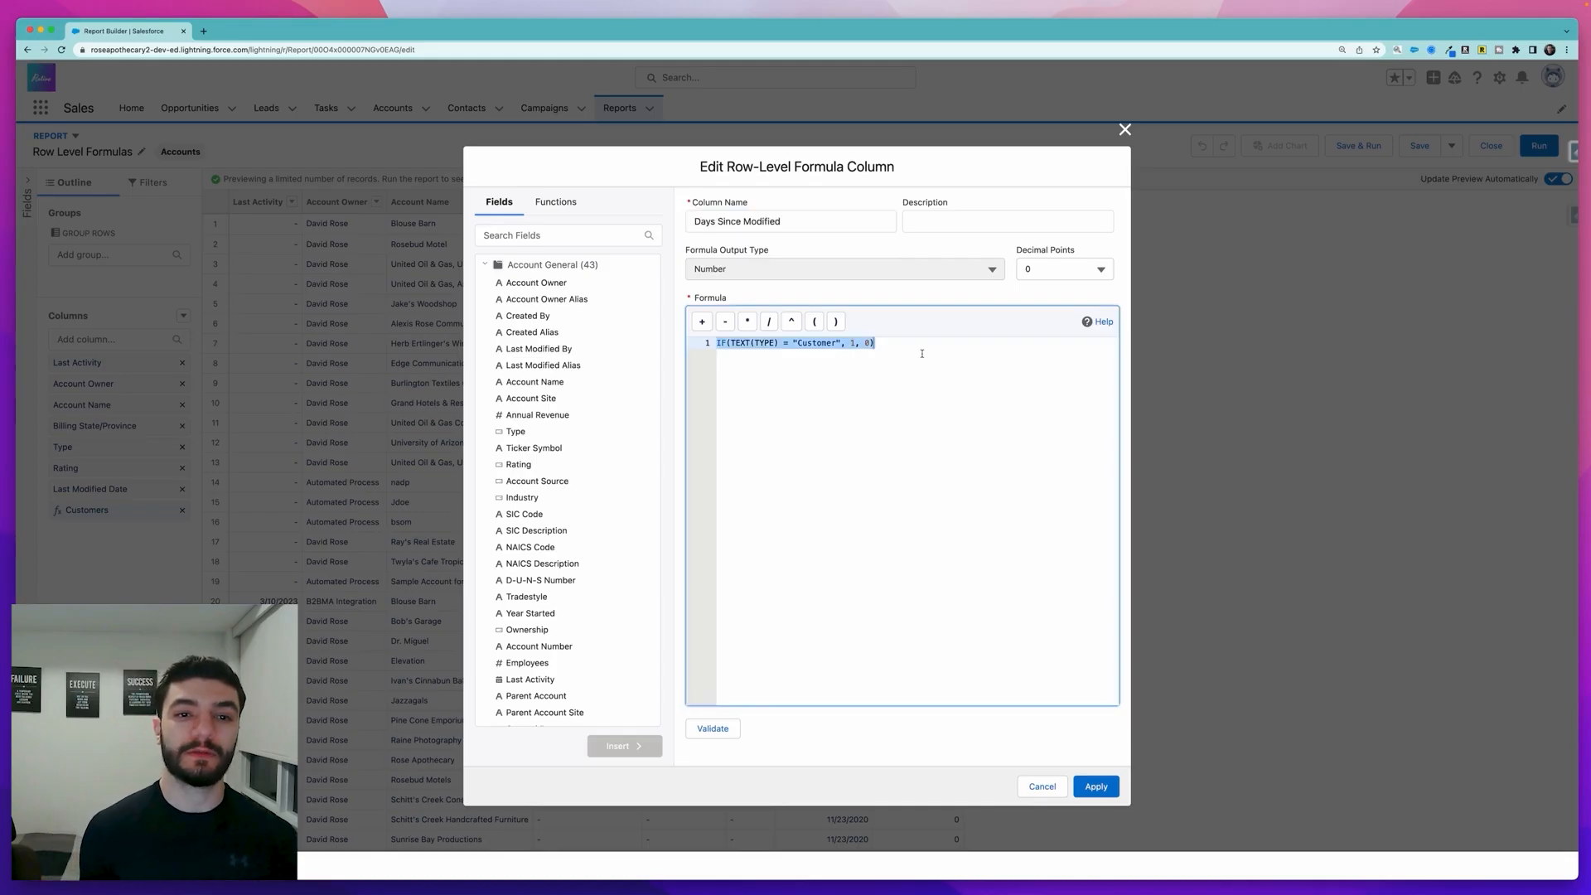
key("BackSpace")
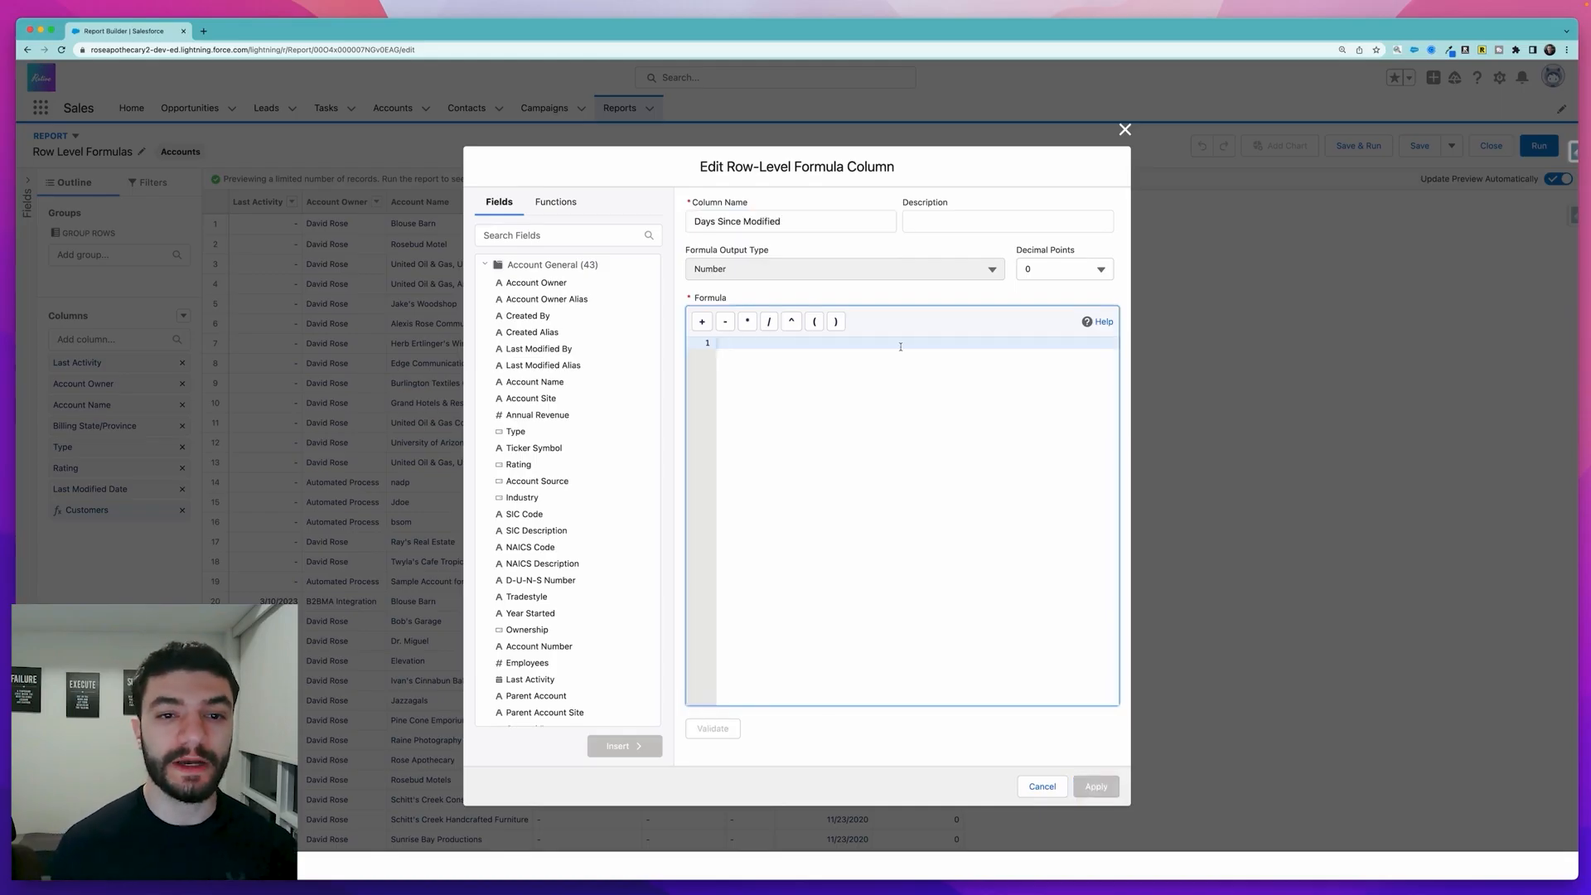
left_click(564, 236)
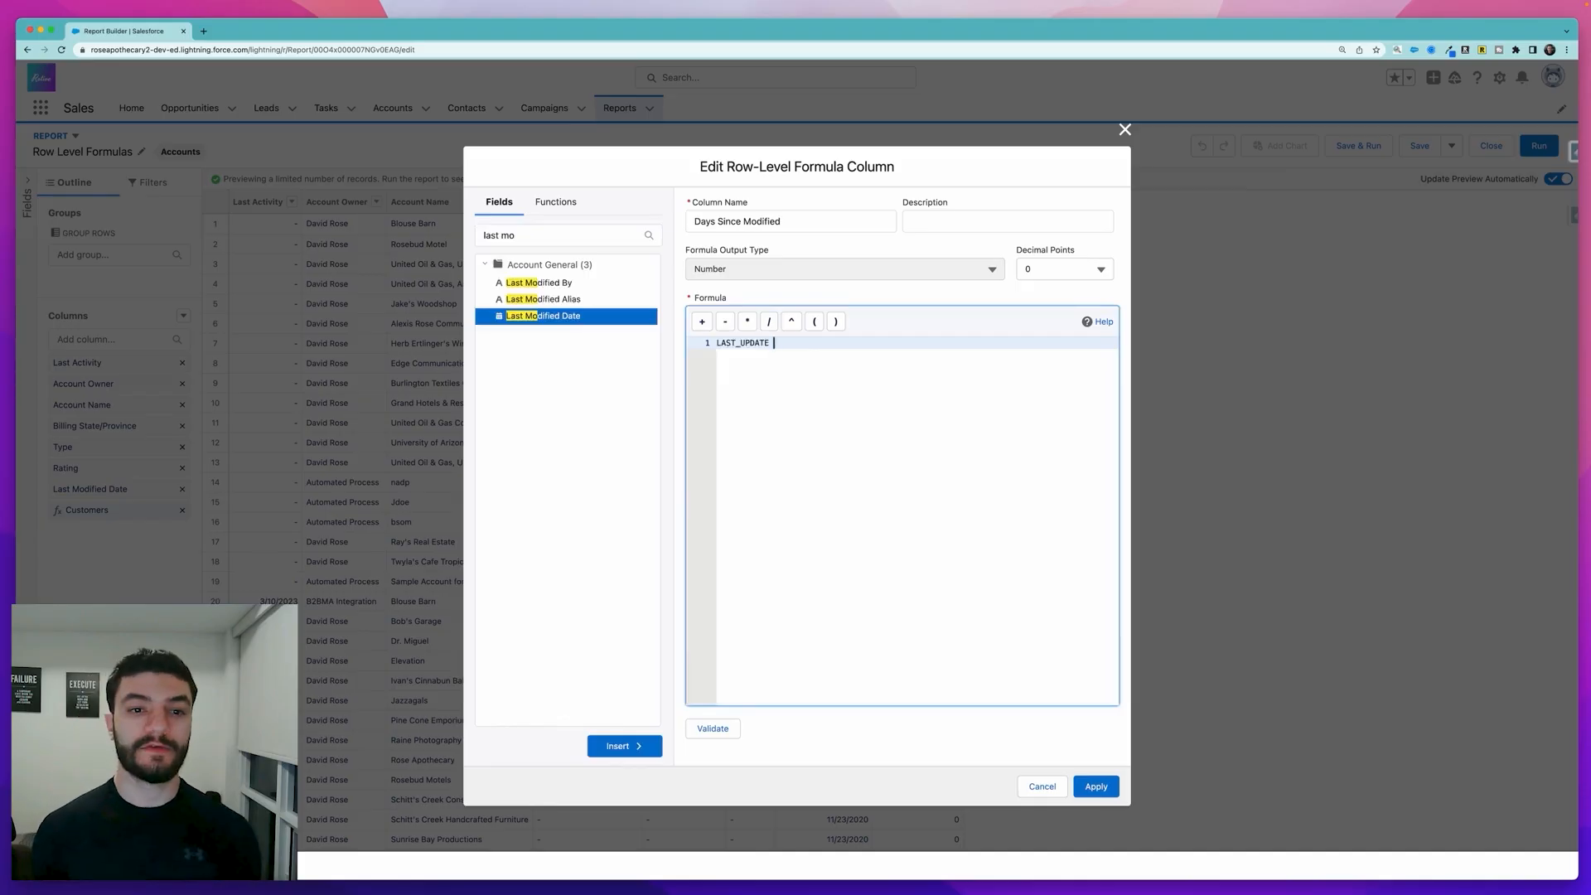
Complete the formula as TODAY() - LAST_UPDATE and validate it.
left_click(718, 342)
type("TODAY()")
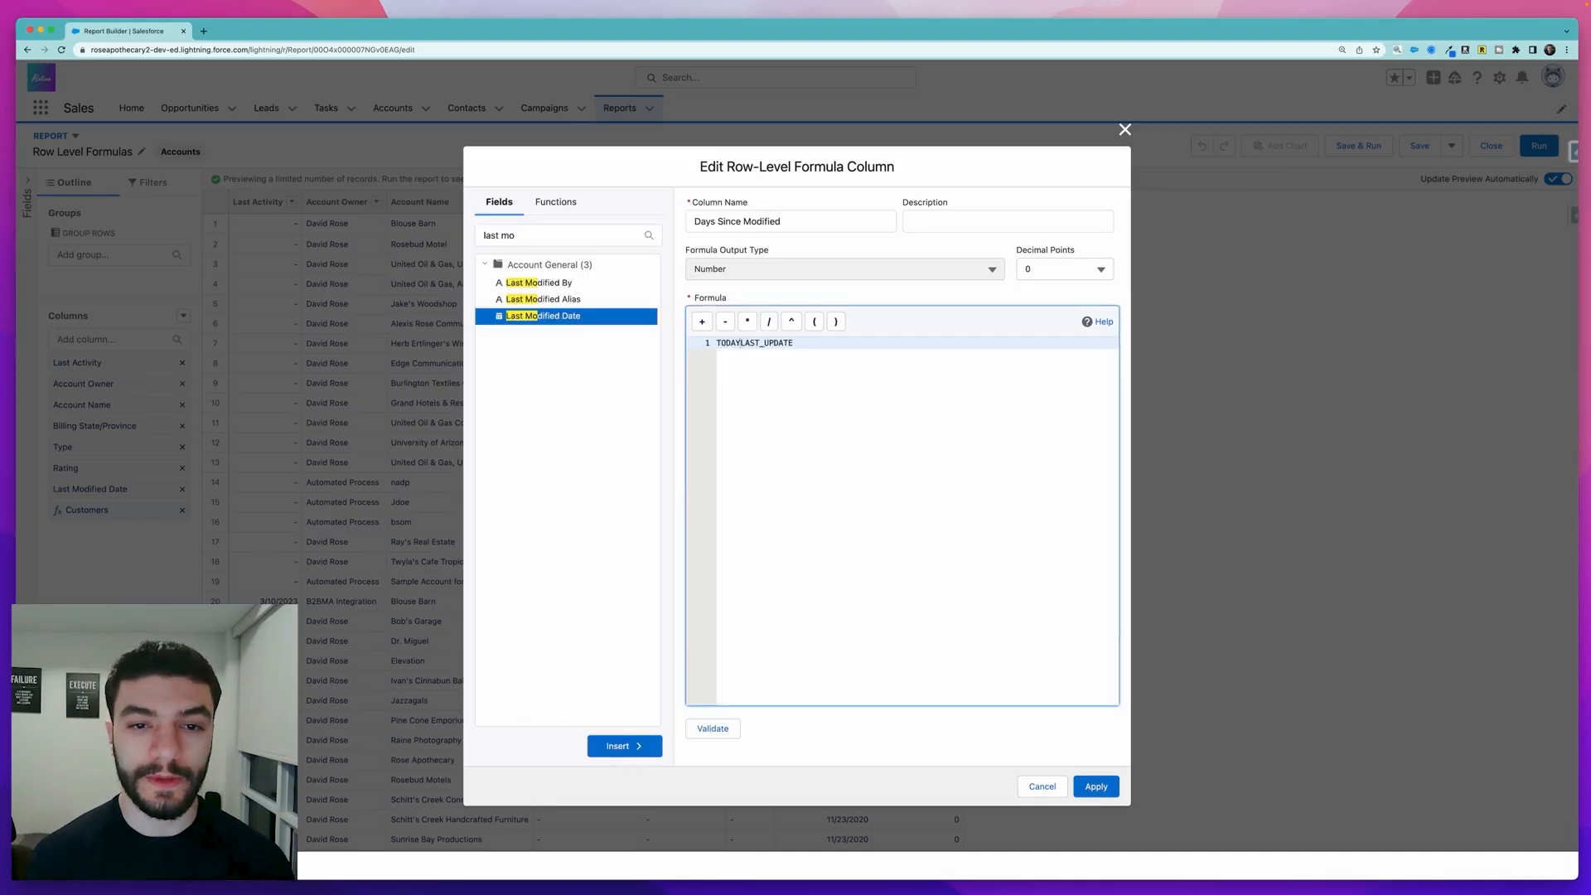
type(" 0-")
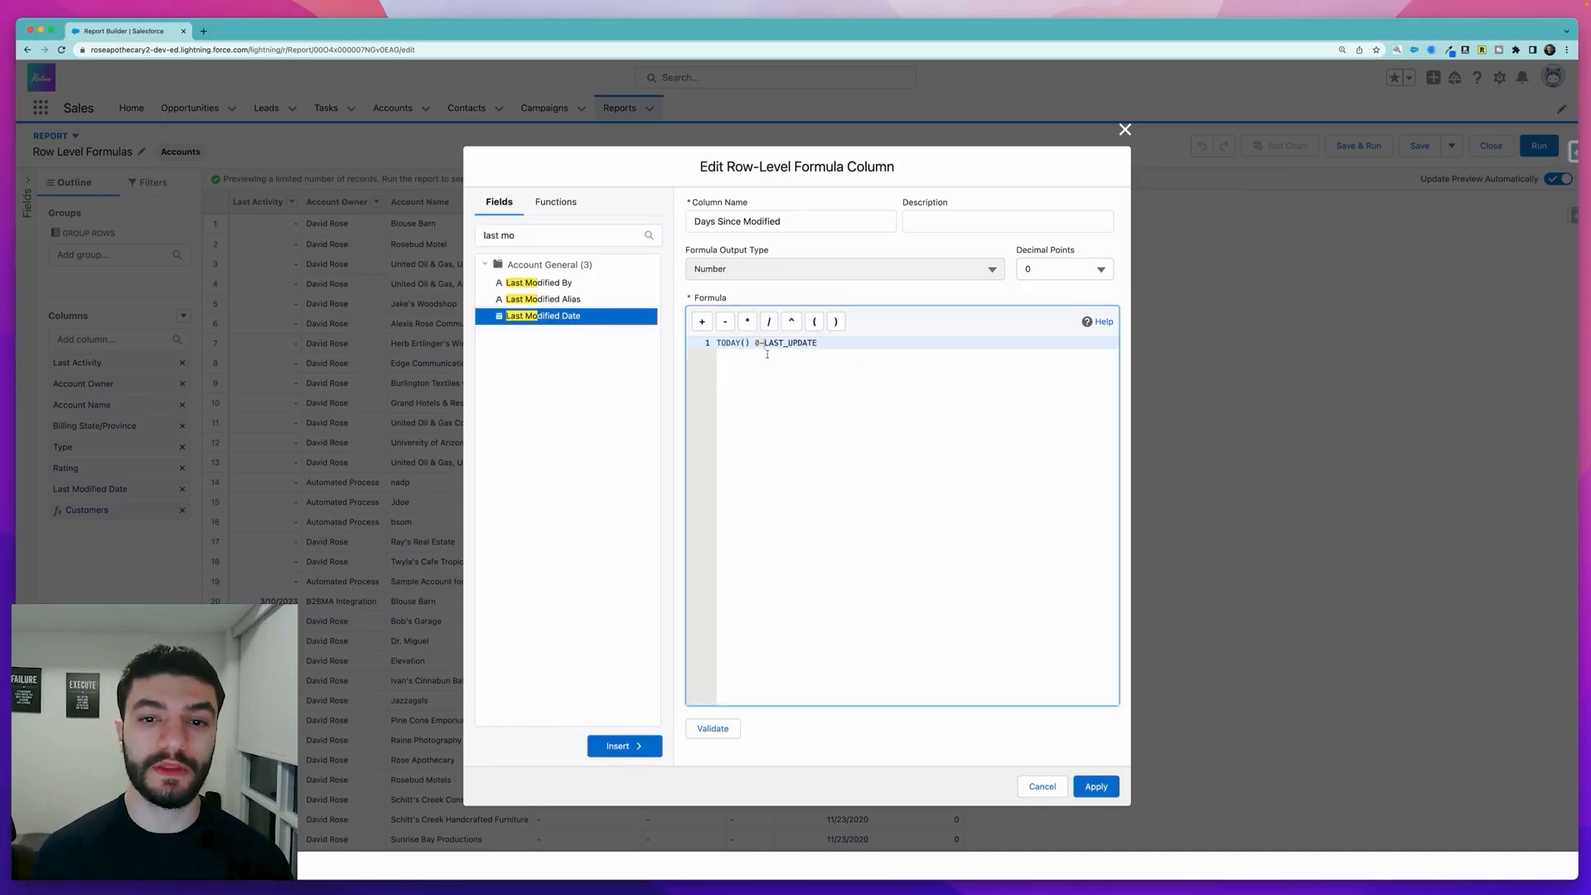
key("BackSpace")
key("BackSpace")
type("-")
left_click(816, 382)
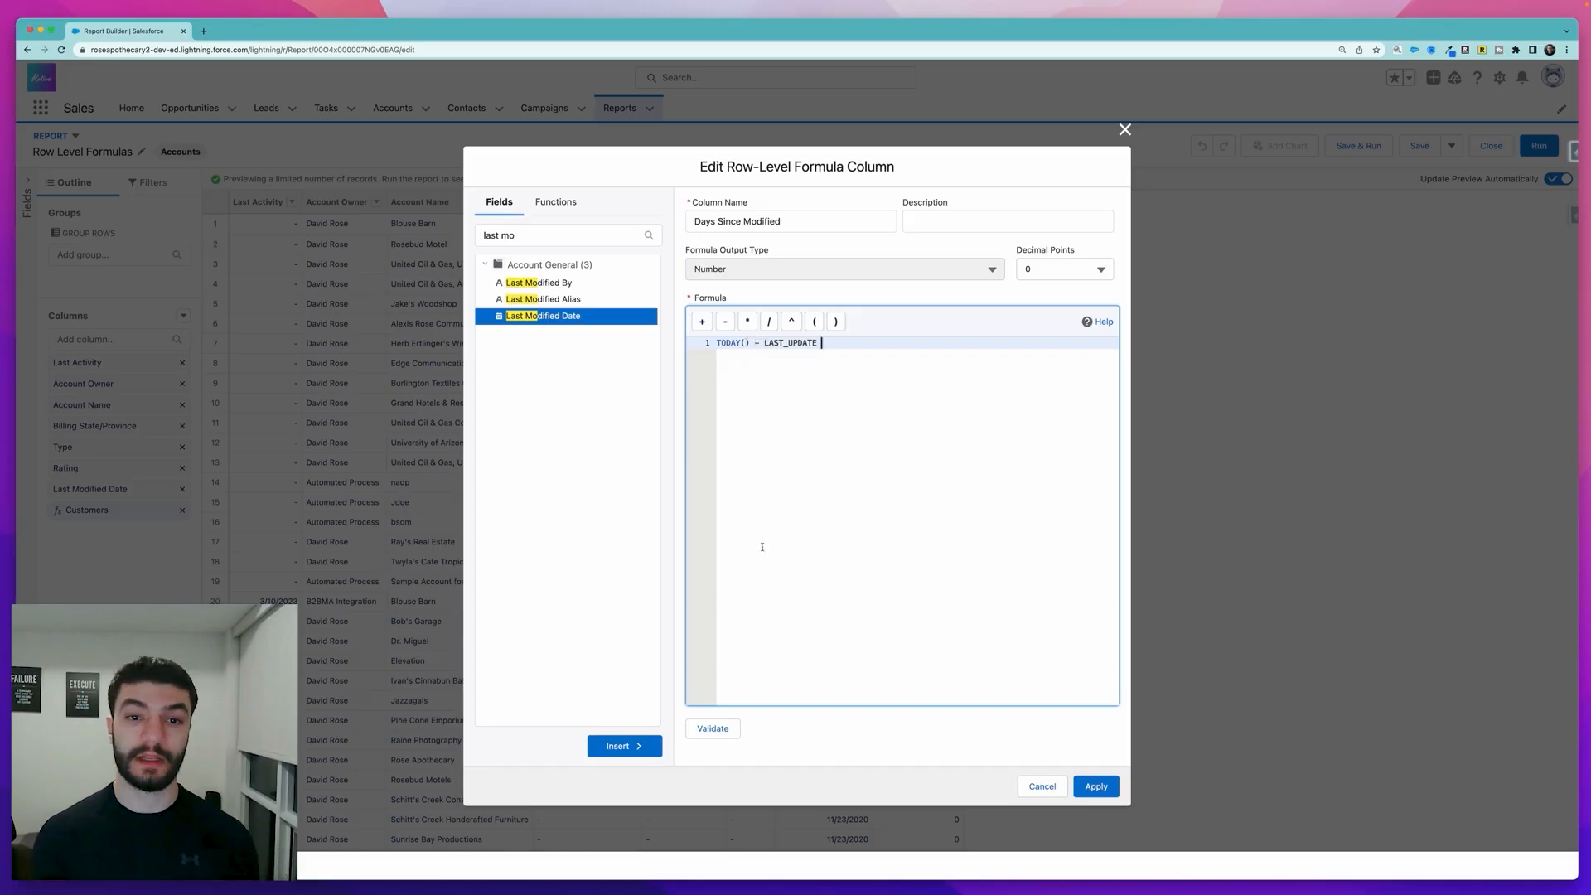
left_click(713, 728)
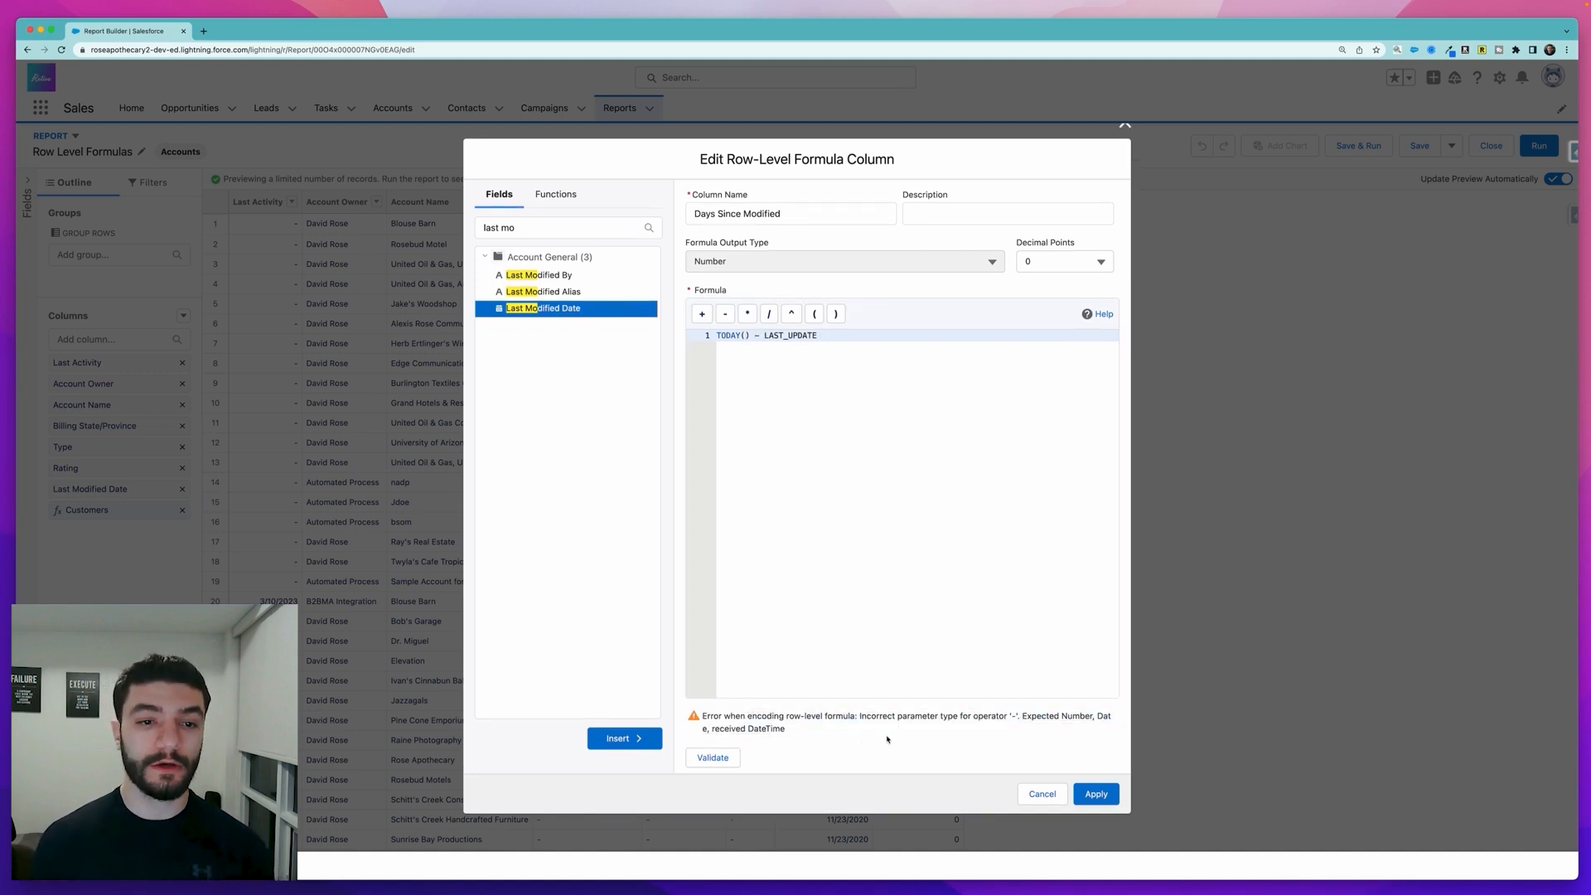
left_click_drag(999, 718, 1019, 719)
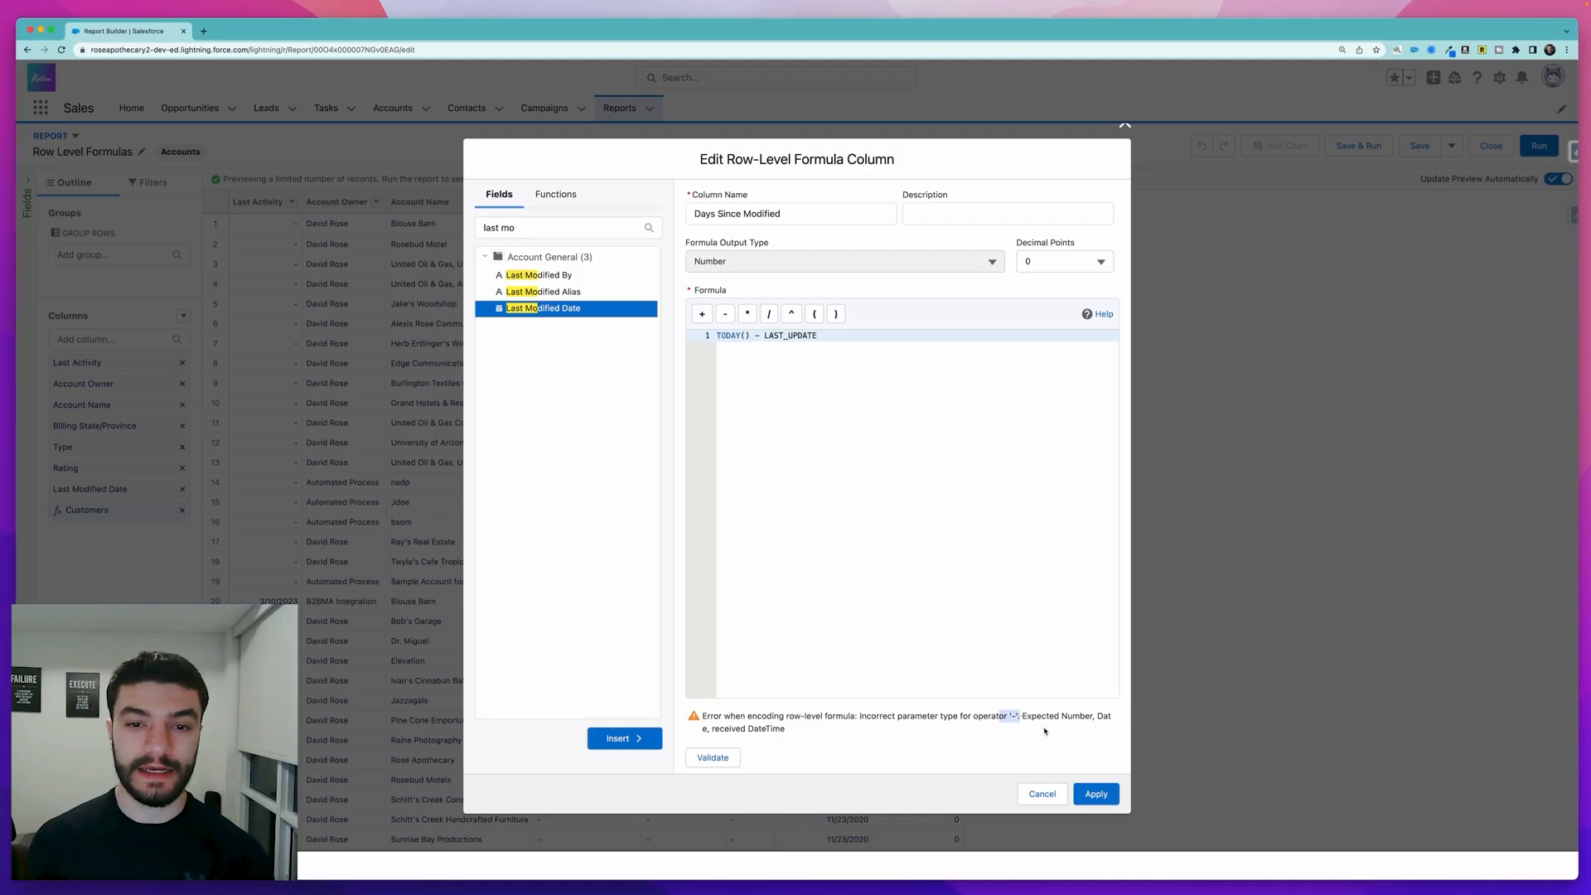
left_click_drag(744, 730, 758, 732)
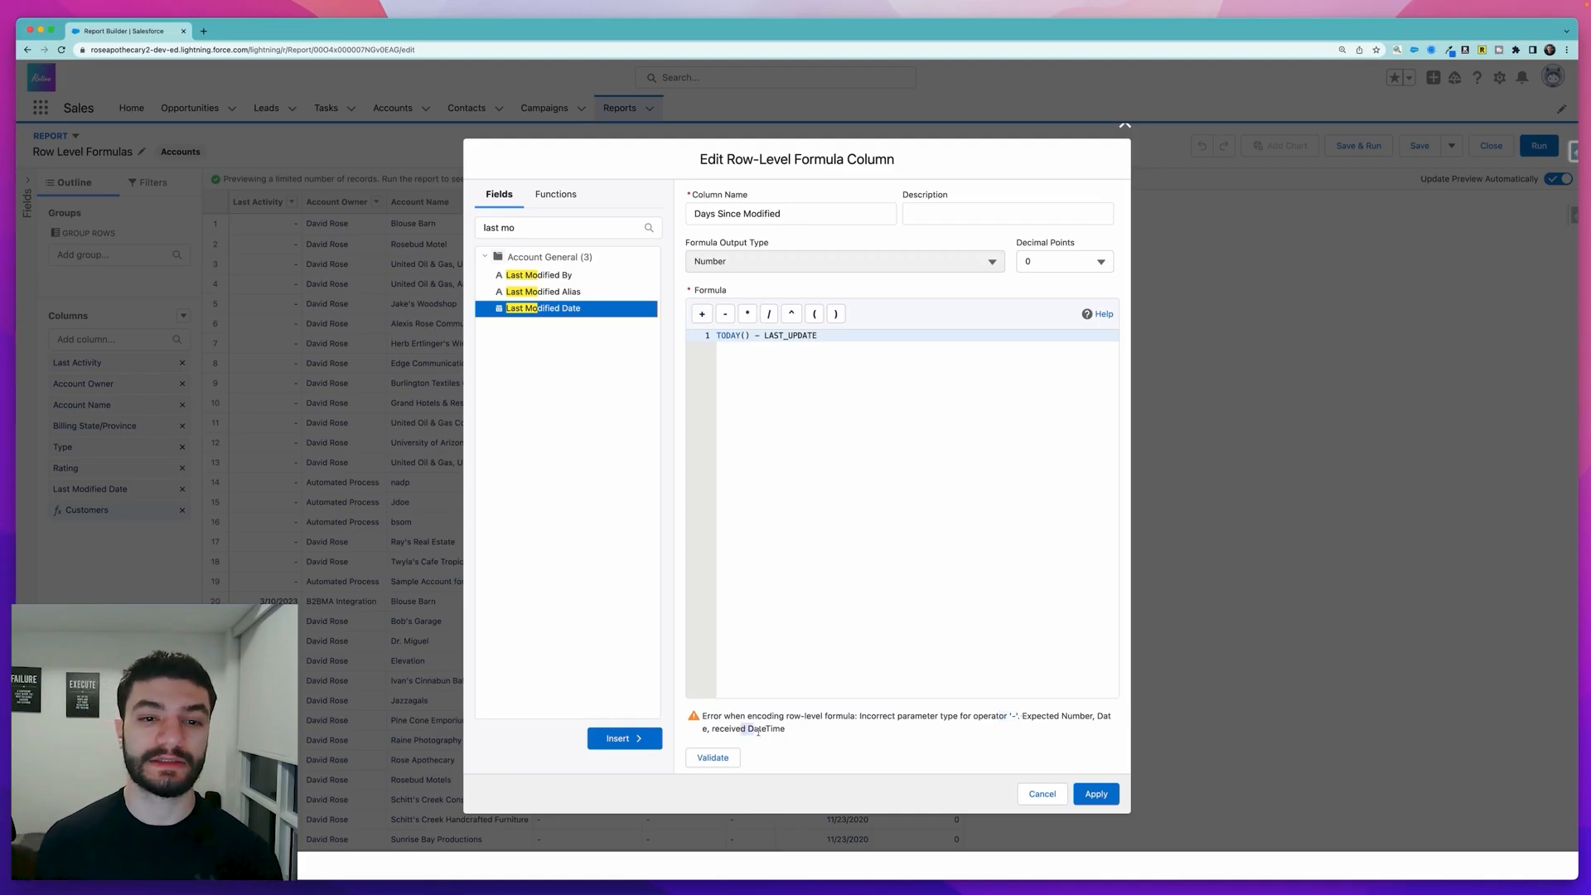
left_click(813, 463)
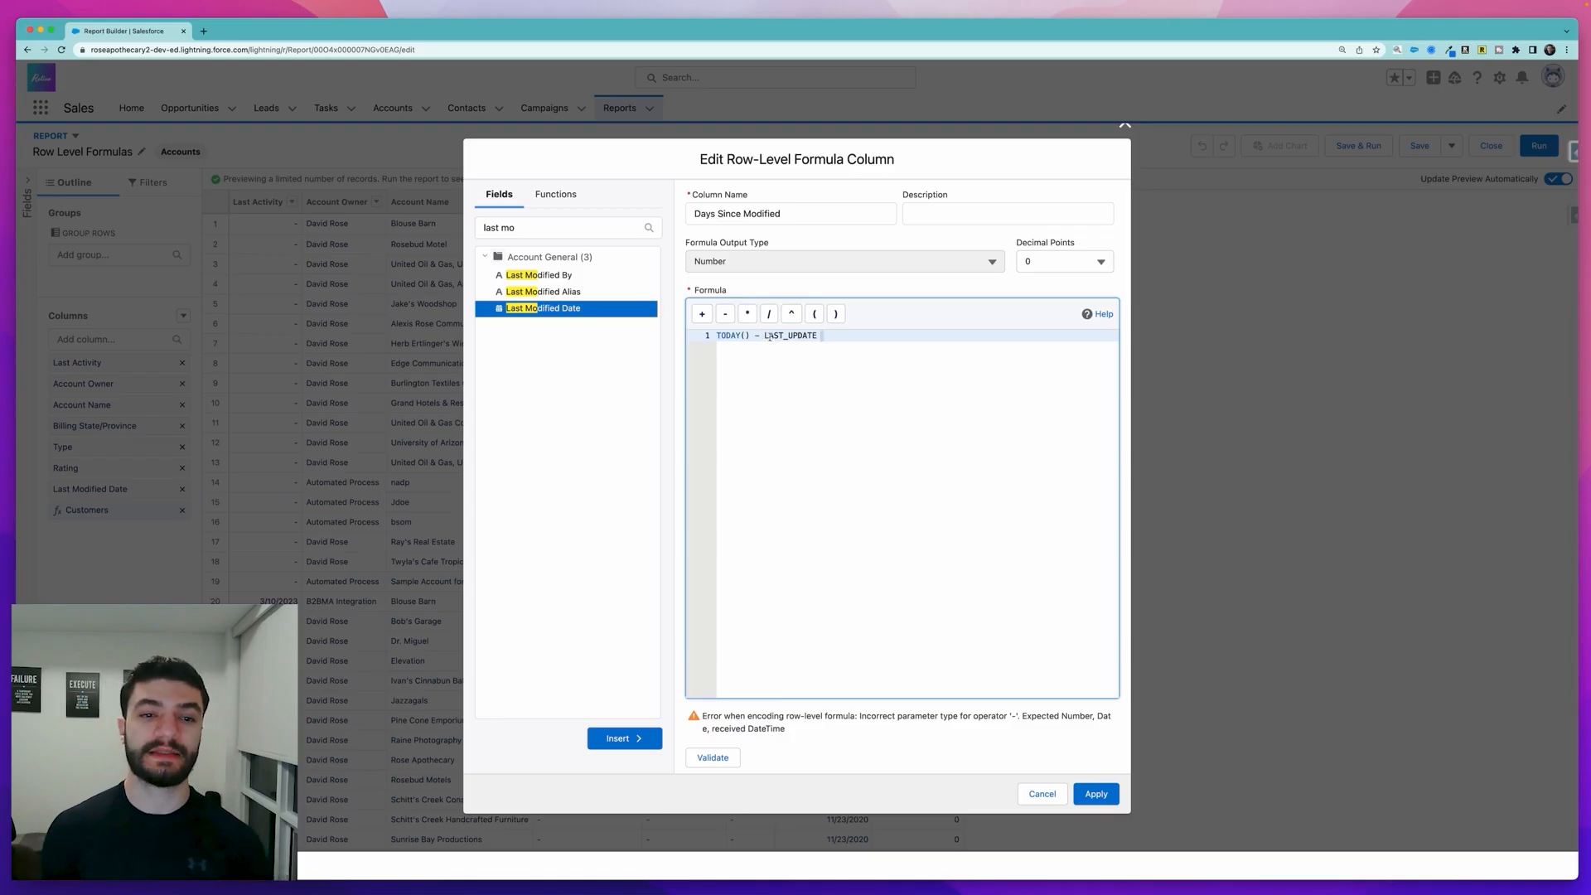
Search the functions for "dat" and insert DATEVALUE into the formula.
left_click_drag(763, 336, 844, 346)
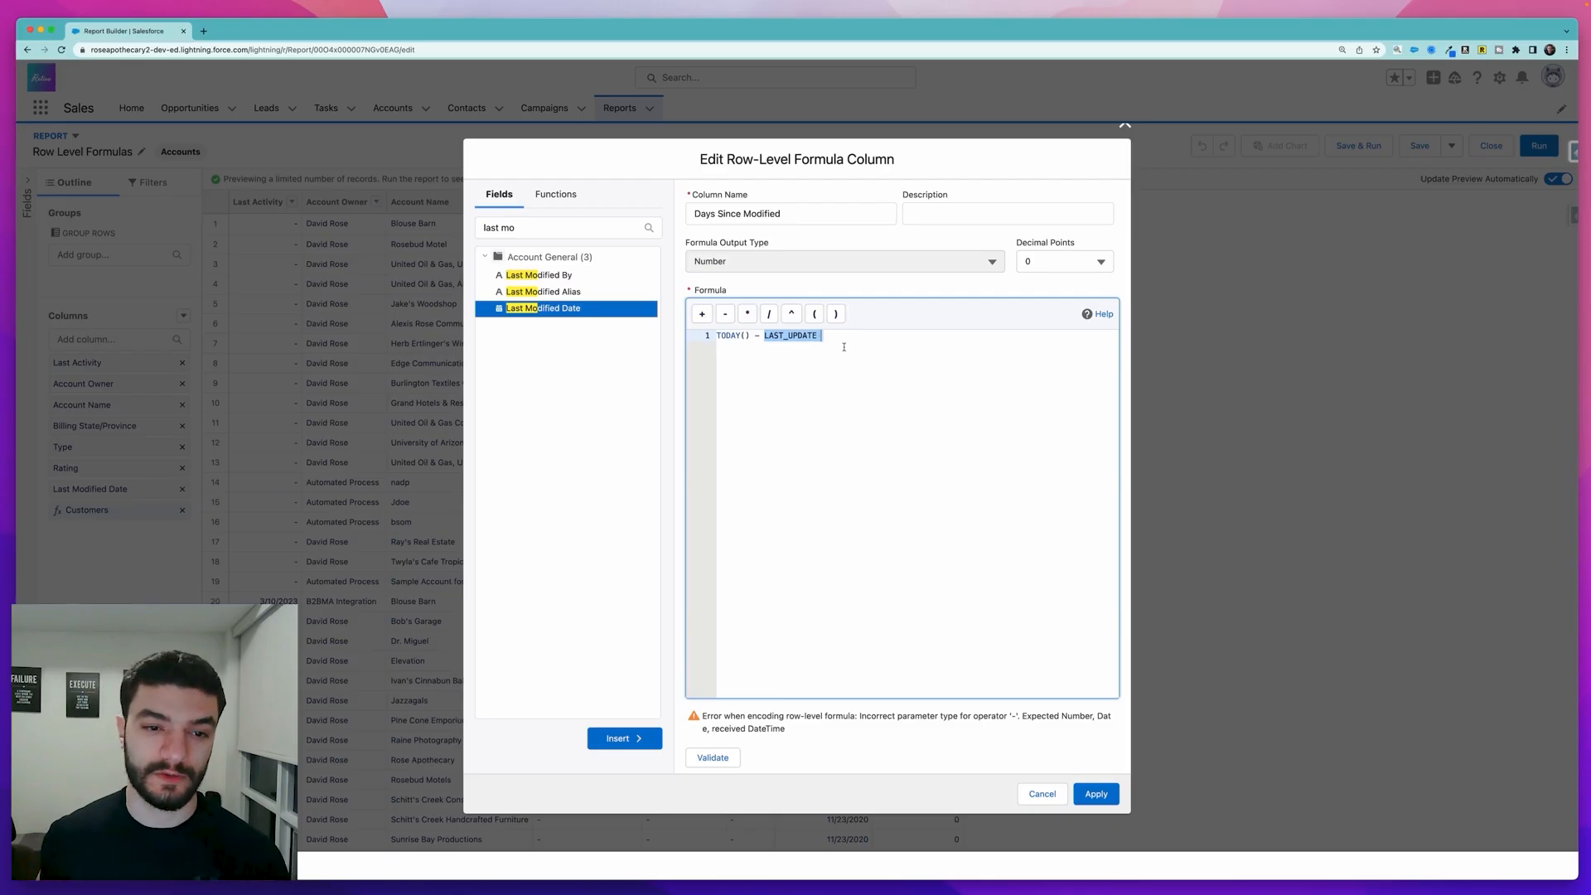
left_click(560, 192)
type("da")
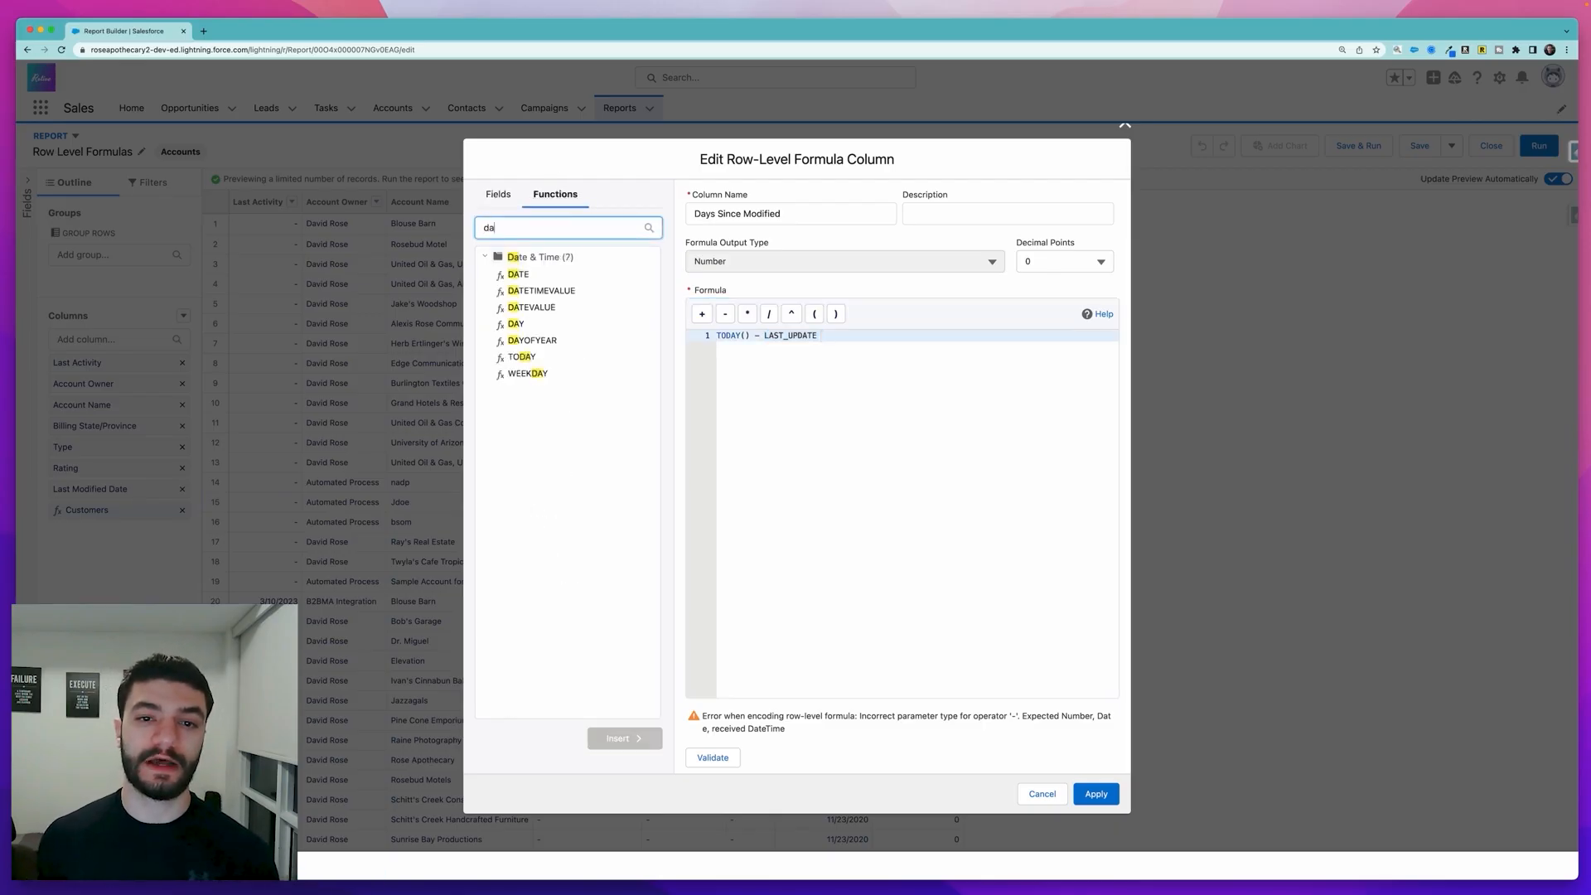
type("t")
left_click(531, 308)
left_click(624, 754)
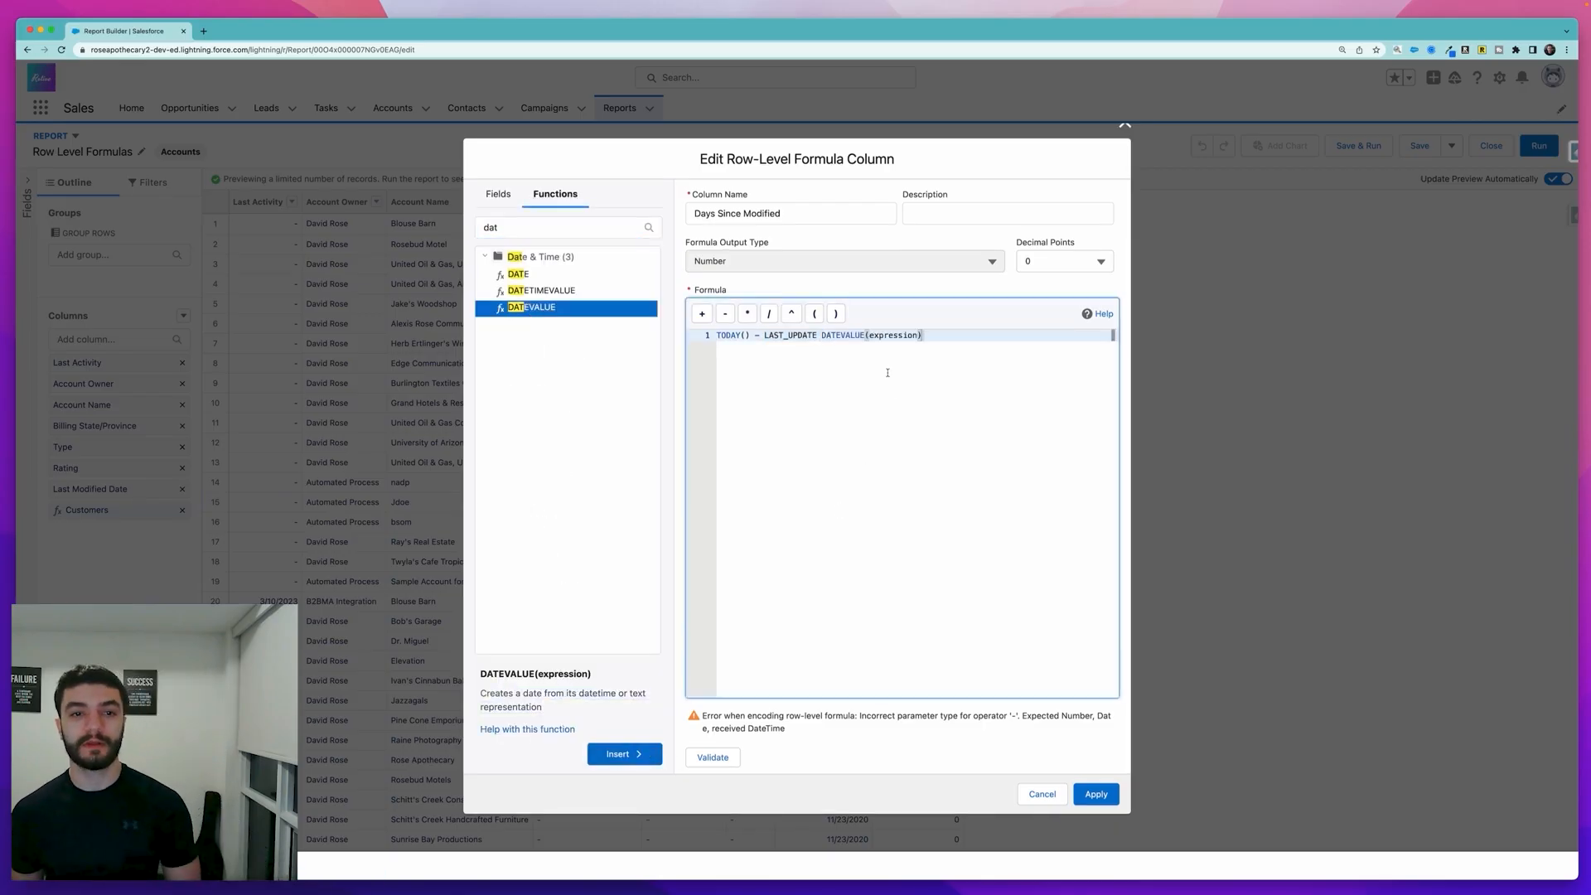
Make LAST_UPDATE the DATEVALUE argument so the formula reads TODAY() - DATEVALUE(LAST_UPDATE), then validate and apply it.
double_click(785, 336)
key("ctrl+c")
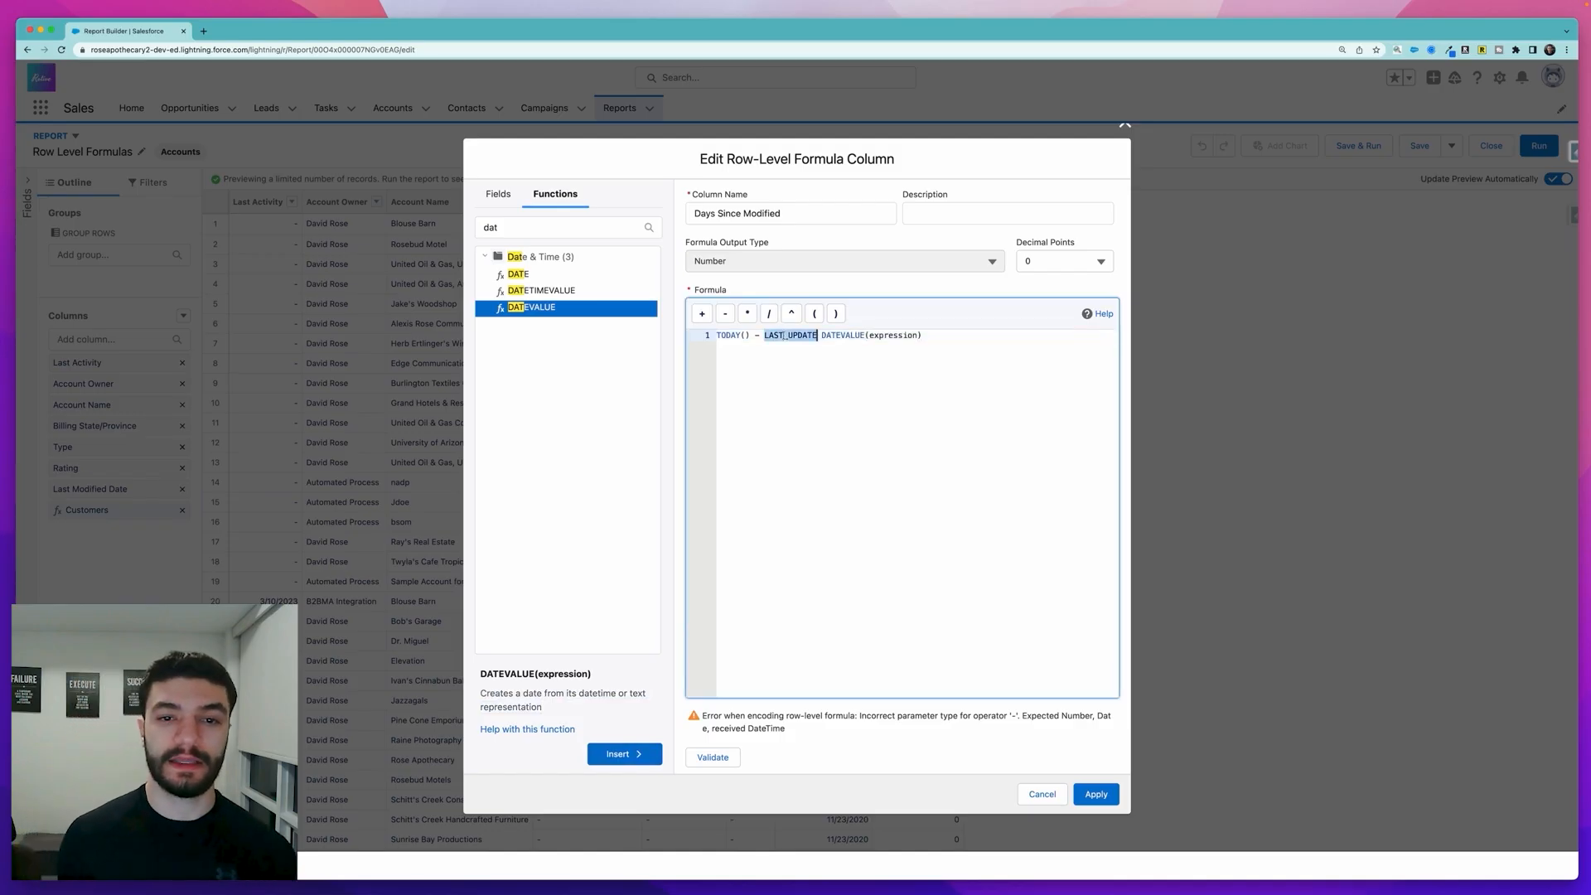
key("BackSpace")
double_click(842, 336)
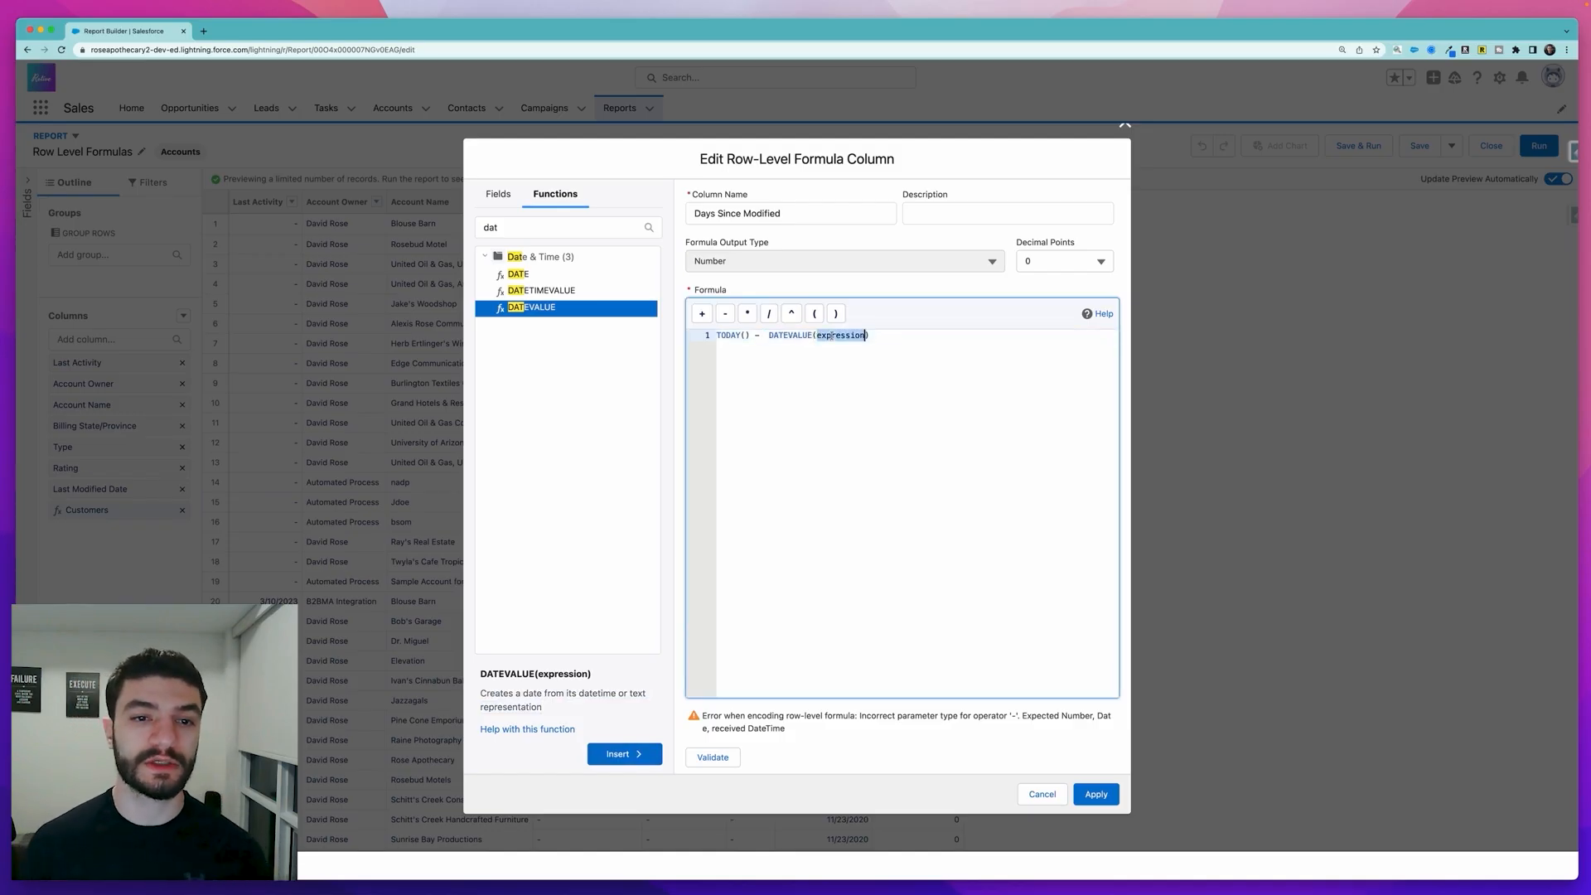
key("ctrl+v")
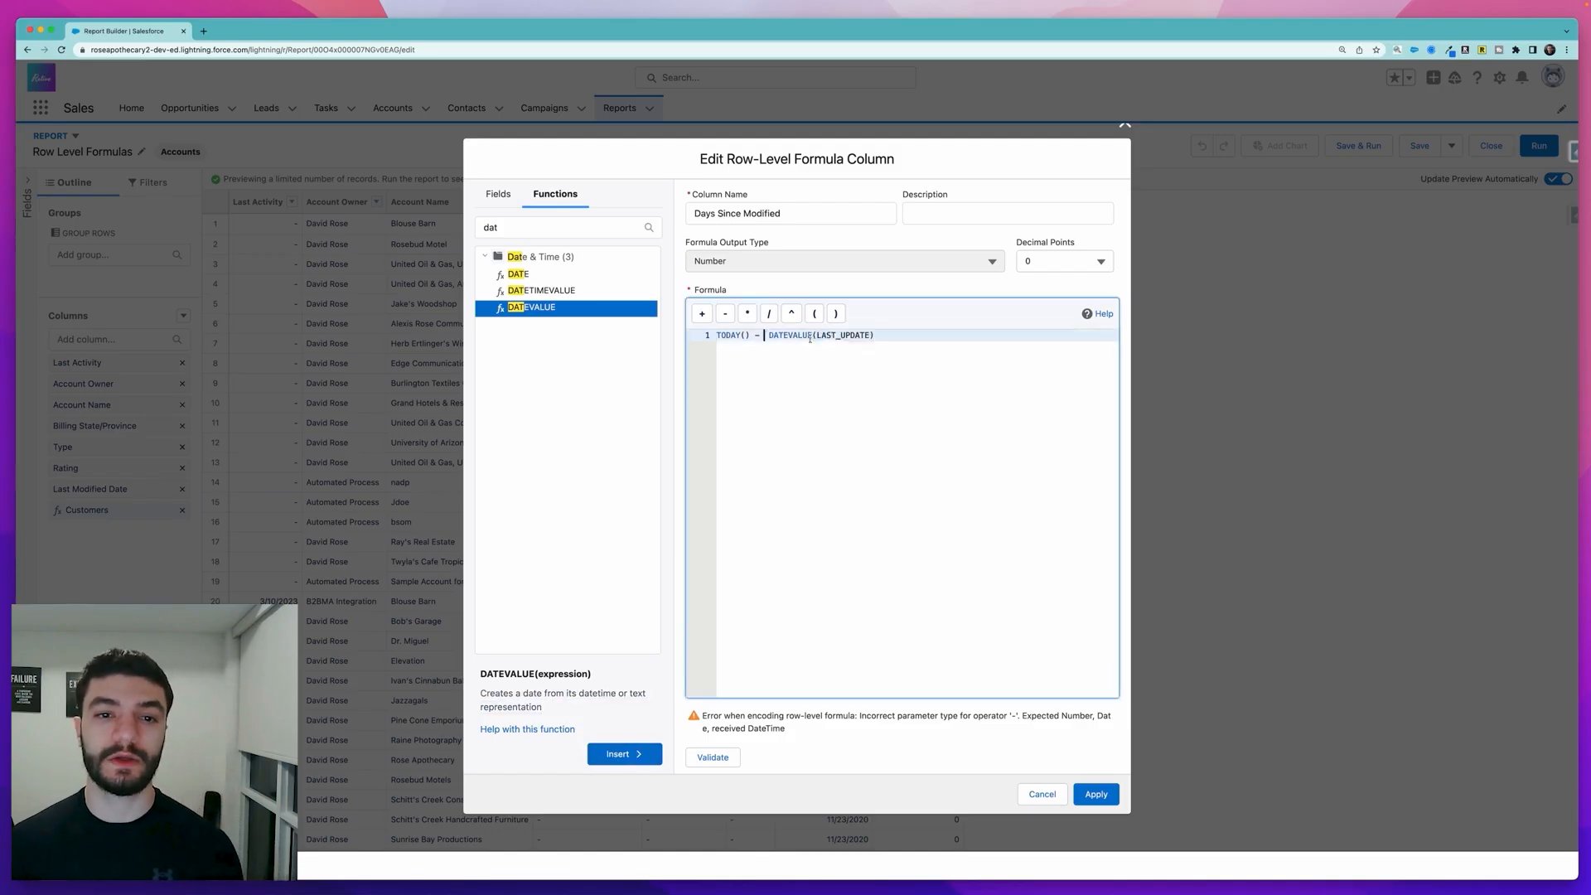
key("Delete")
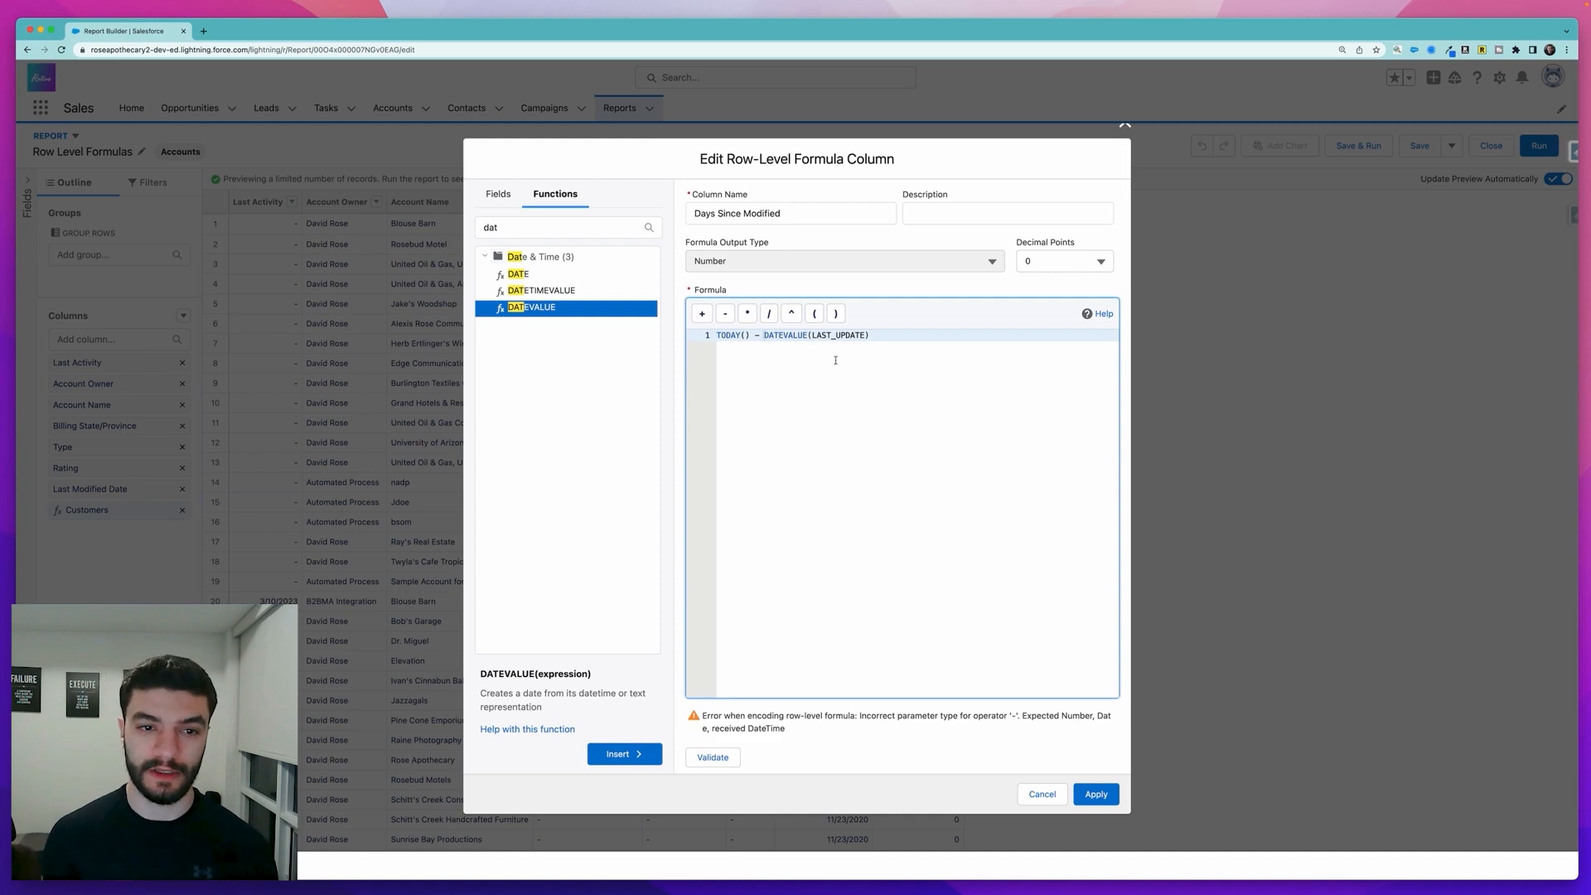
left_click(713, 758)
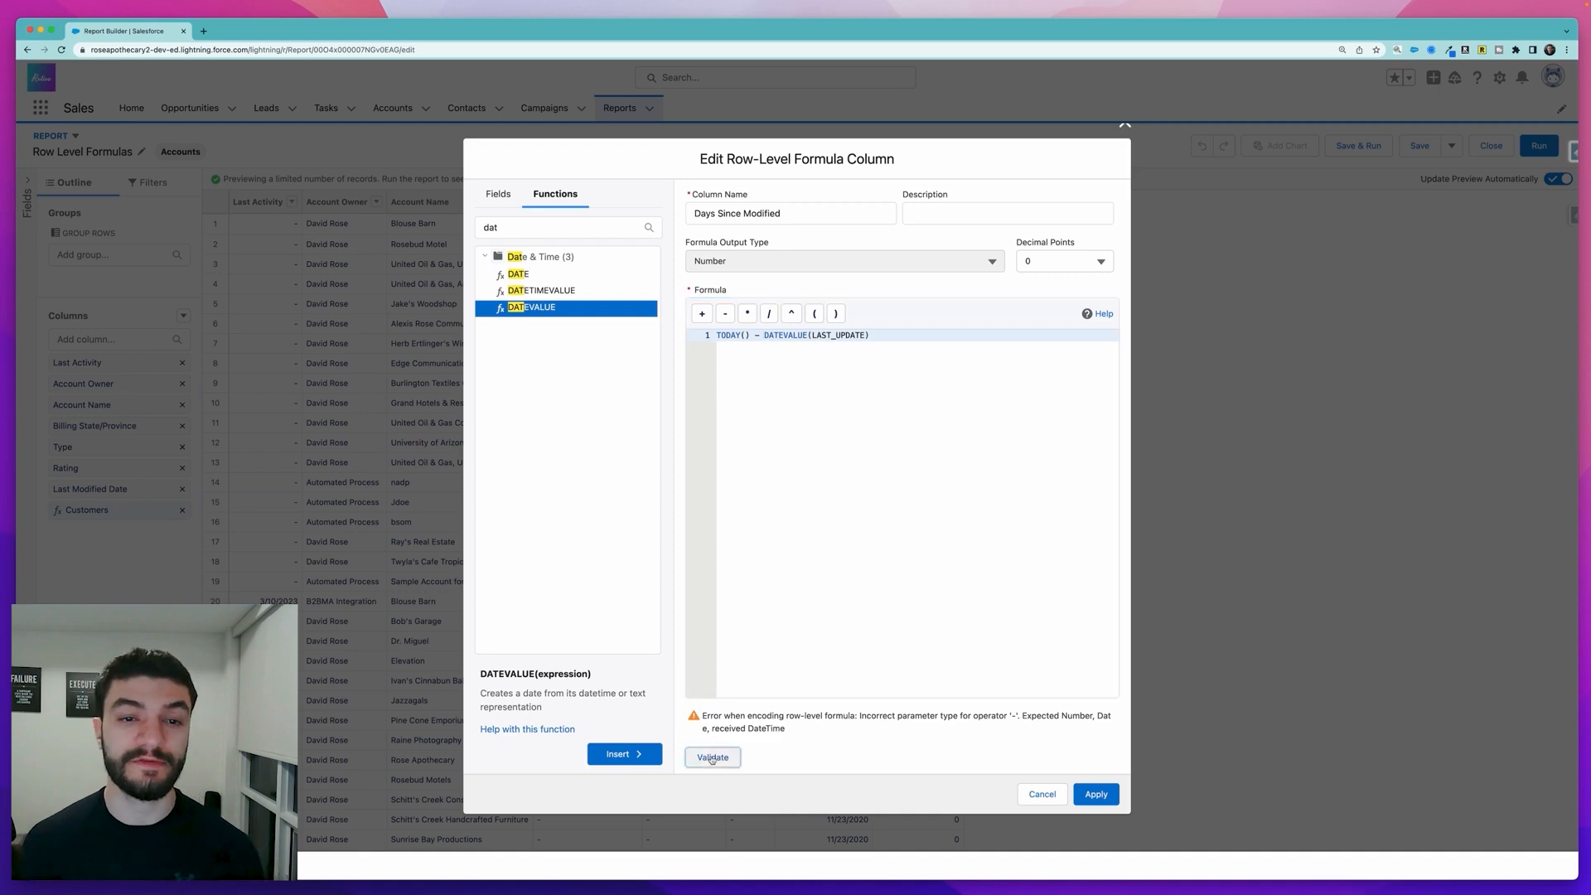
left_click(1090, 797)
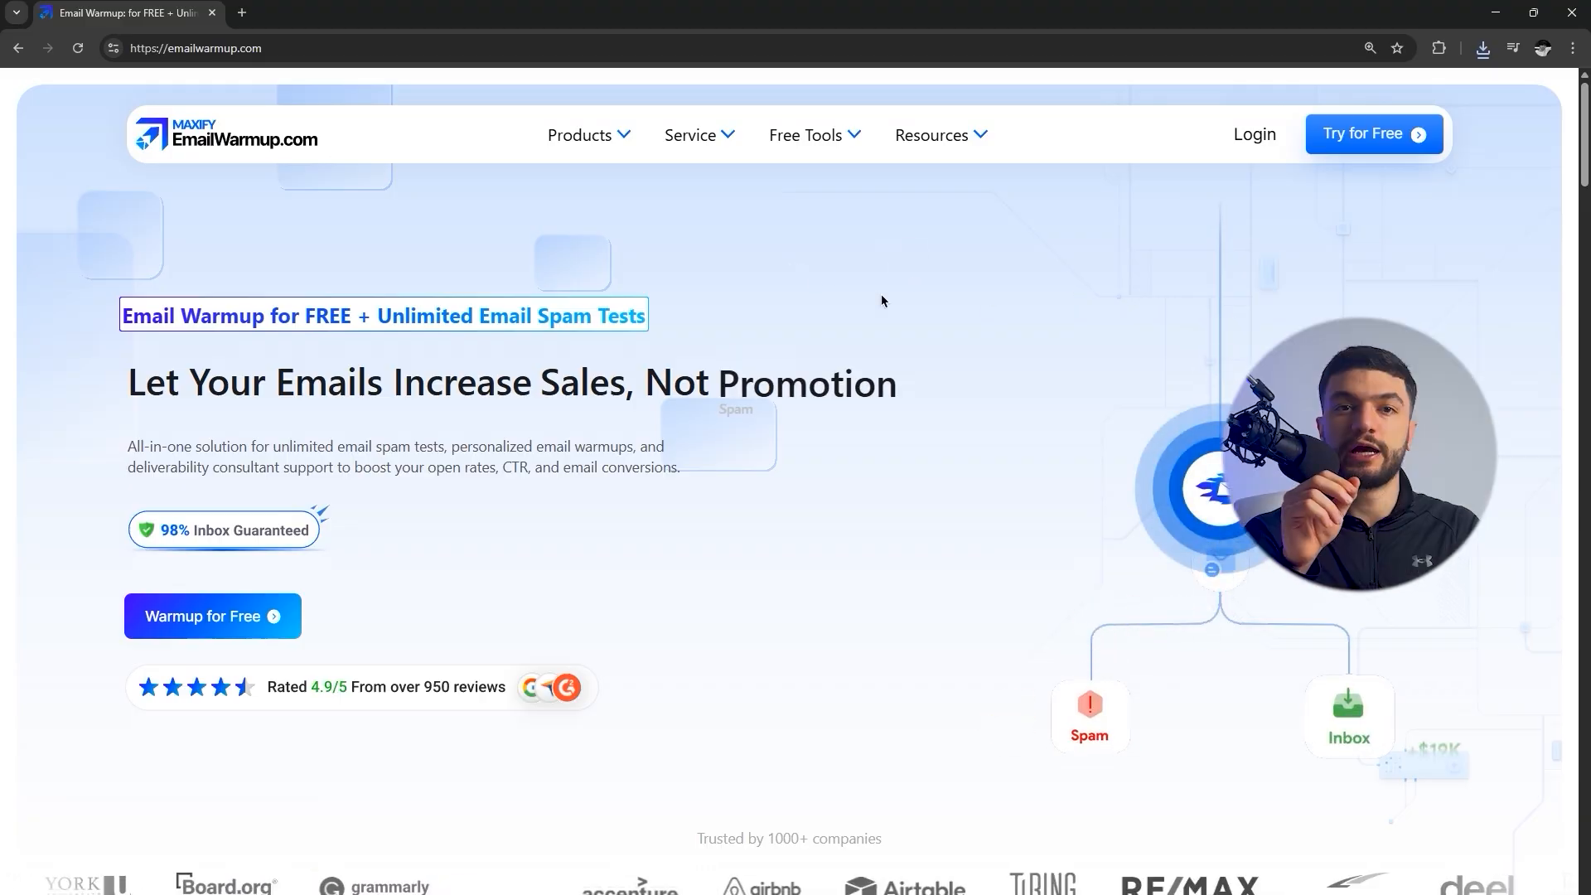
Switch to EmailWarmup.com, open the free Email Deliverability Test and copy its test email addresses.
mouse_move(808, 134)
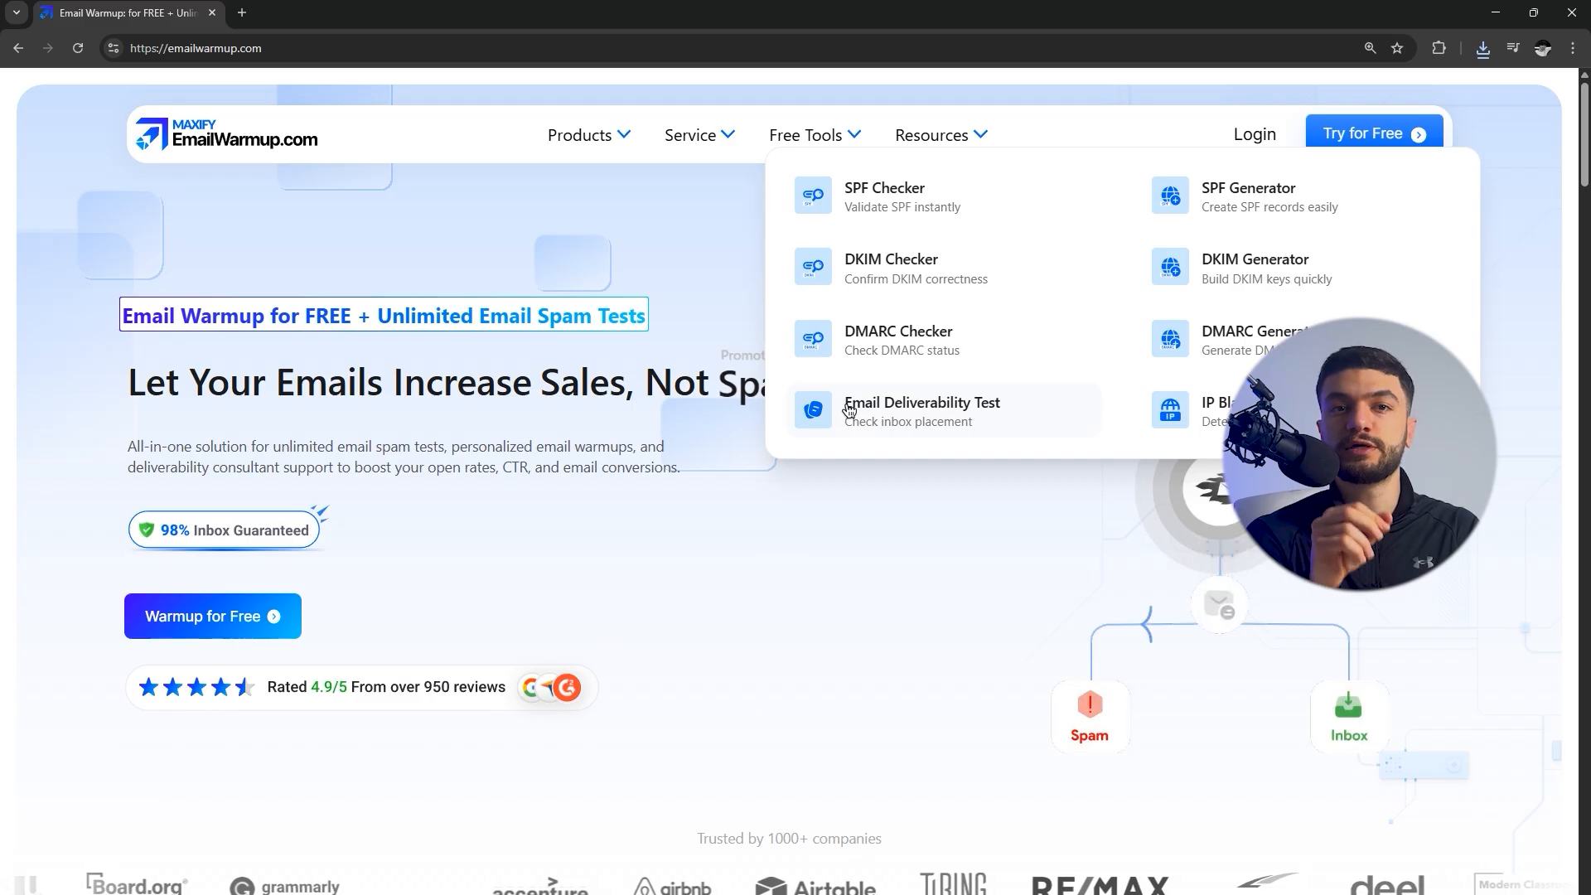
left_click(859, 402)
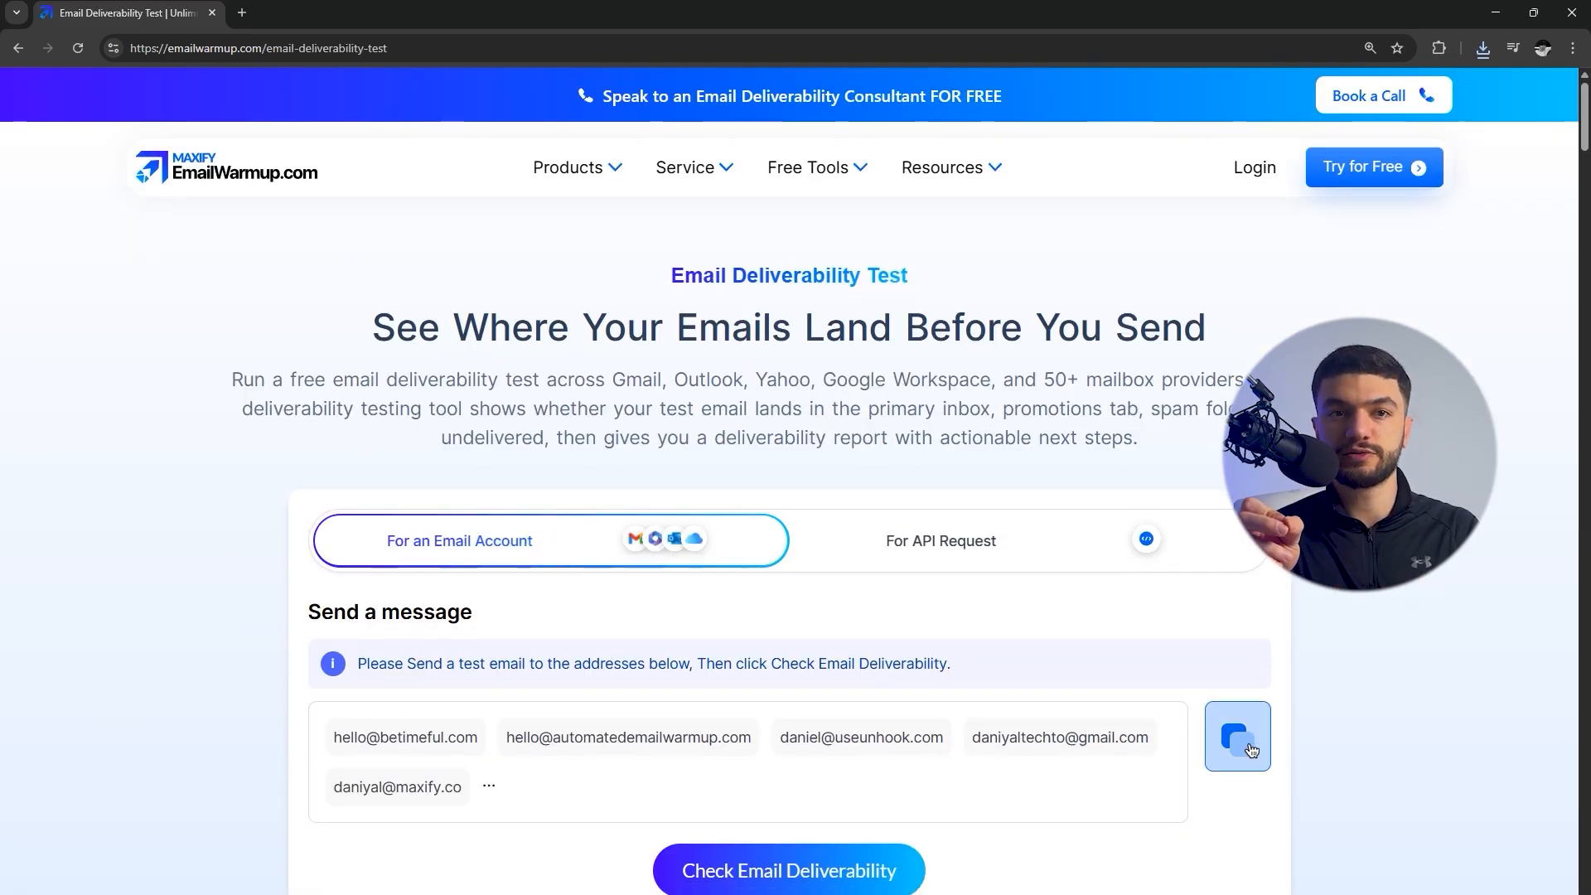
left_click(1251, 750)
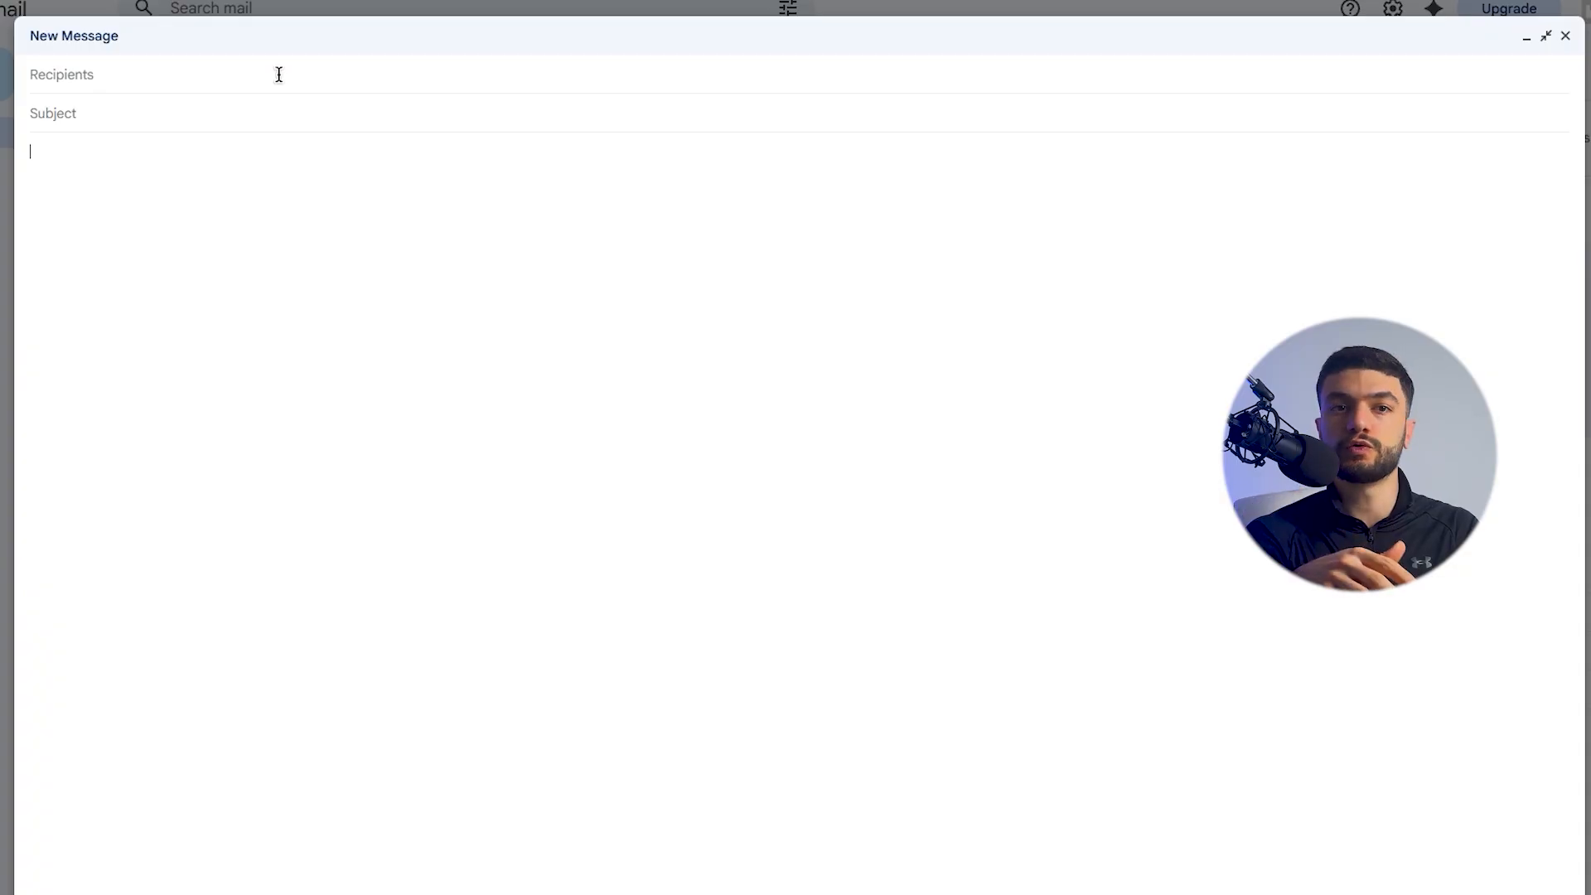
In a new Gmail message, add the copied test addresses as recipients and enter "Test" as subject and body.
left_click(279, 74)
key("ctrl+v")
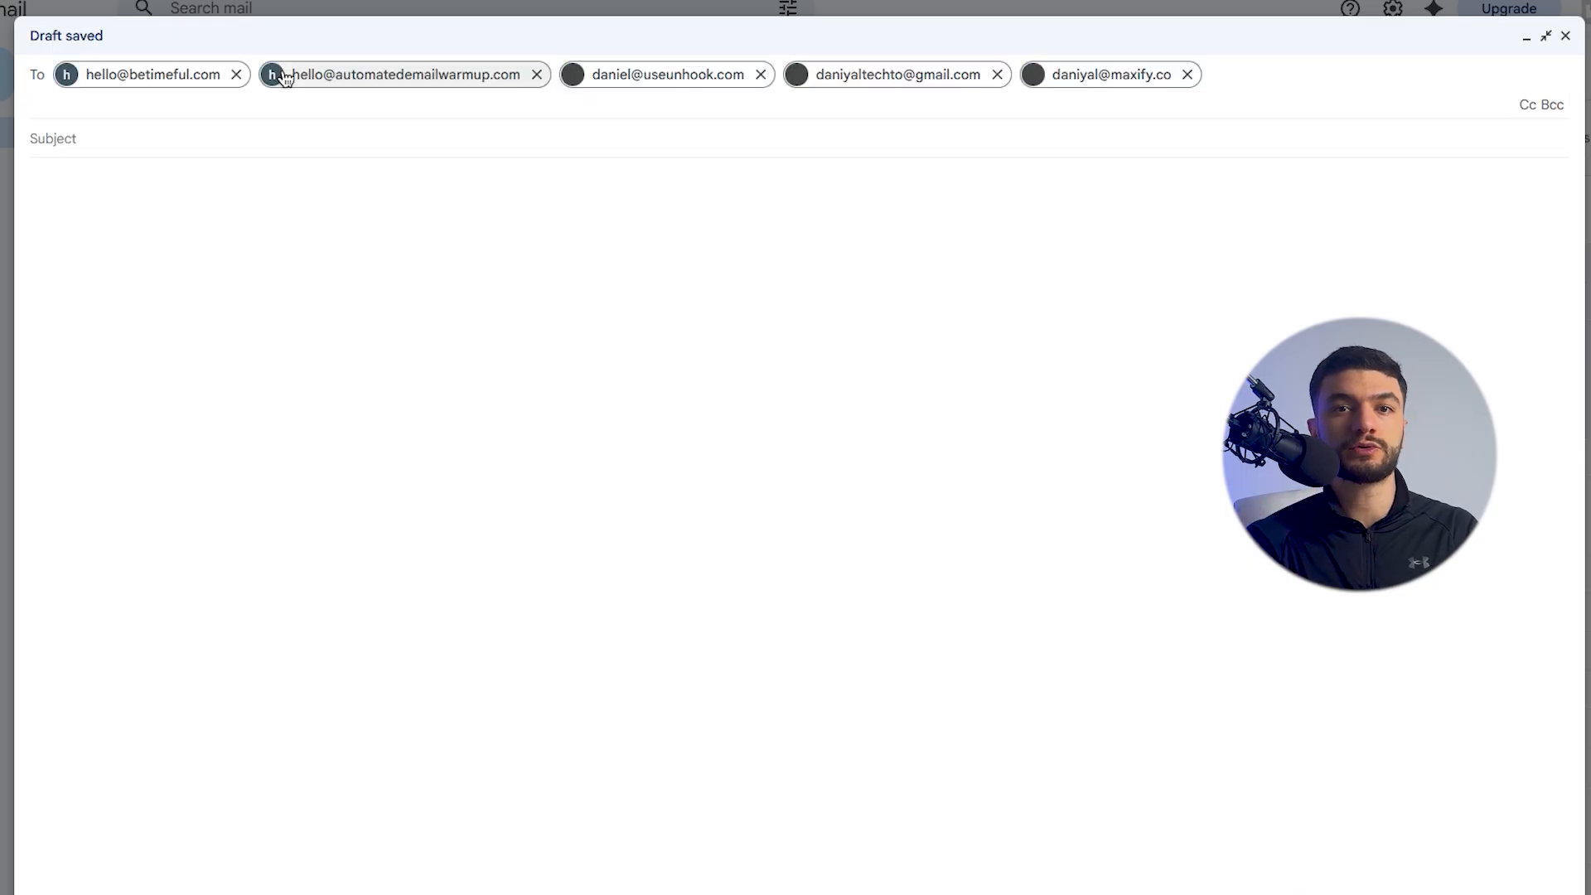
key("Tab")
type("Test")
key("Tab")
type("Test")
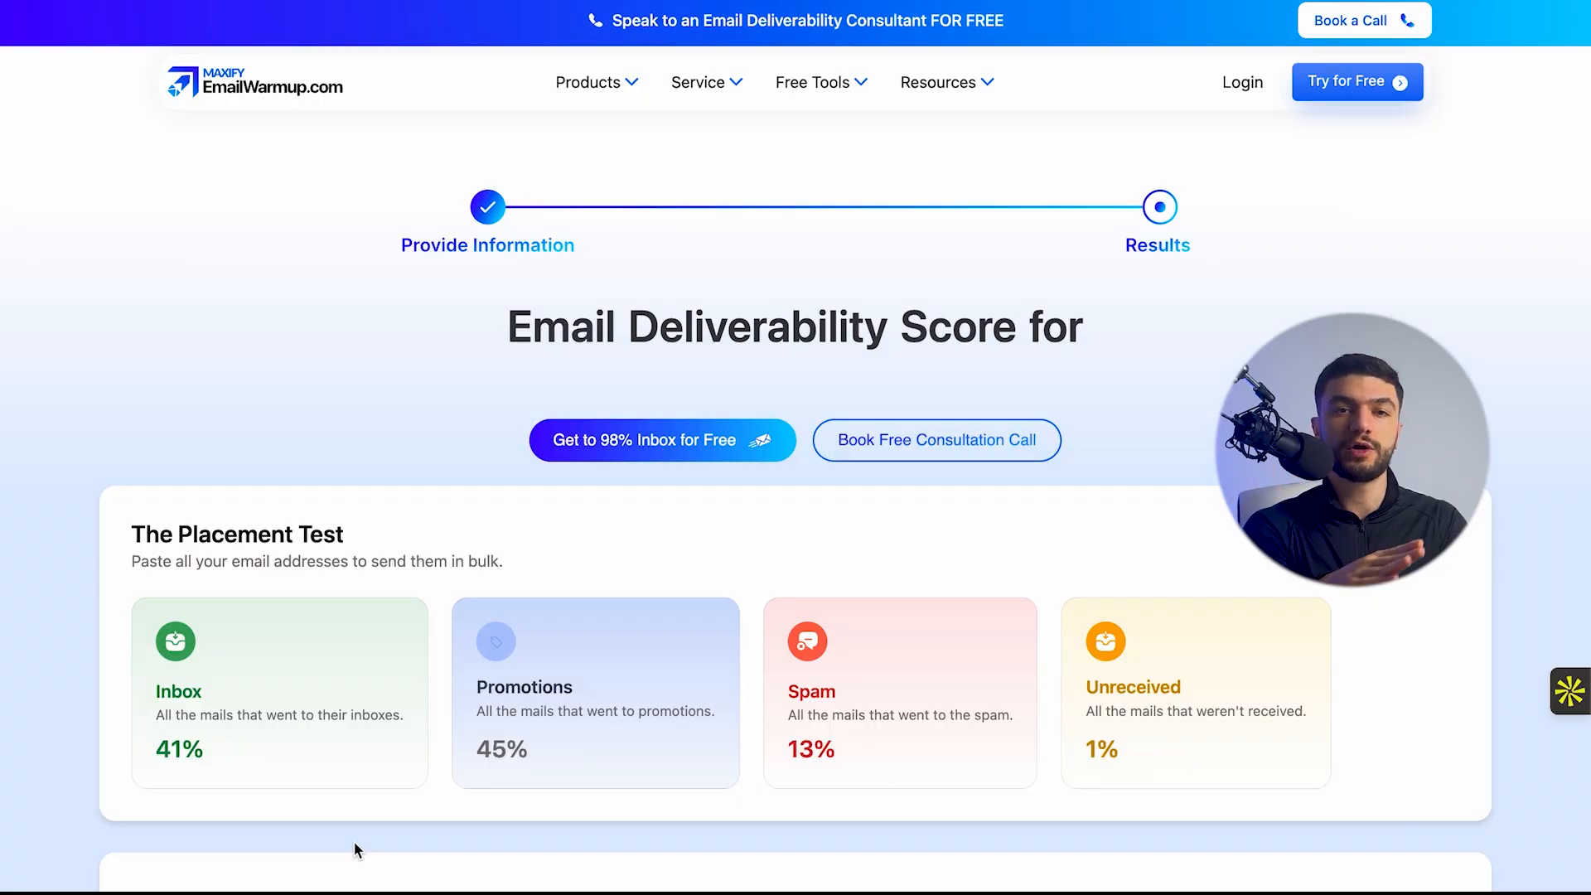
Review the Inbox percentage in the placement test results on EmailWarmup.com.
left_click_drag(150, 740, 250, 737)
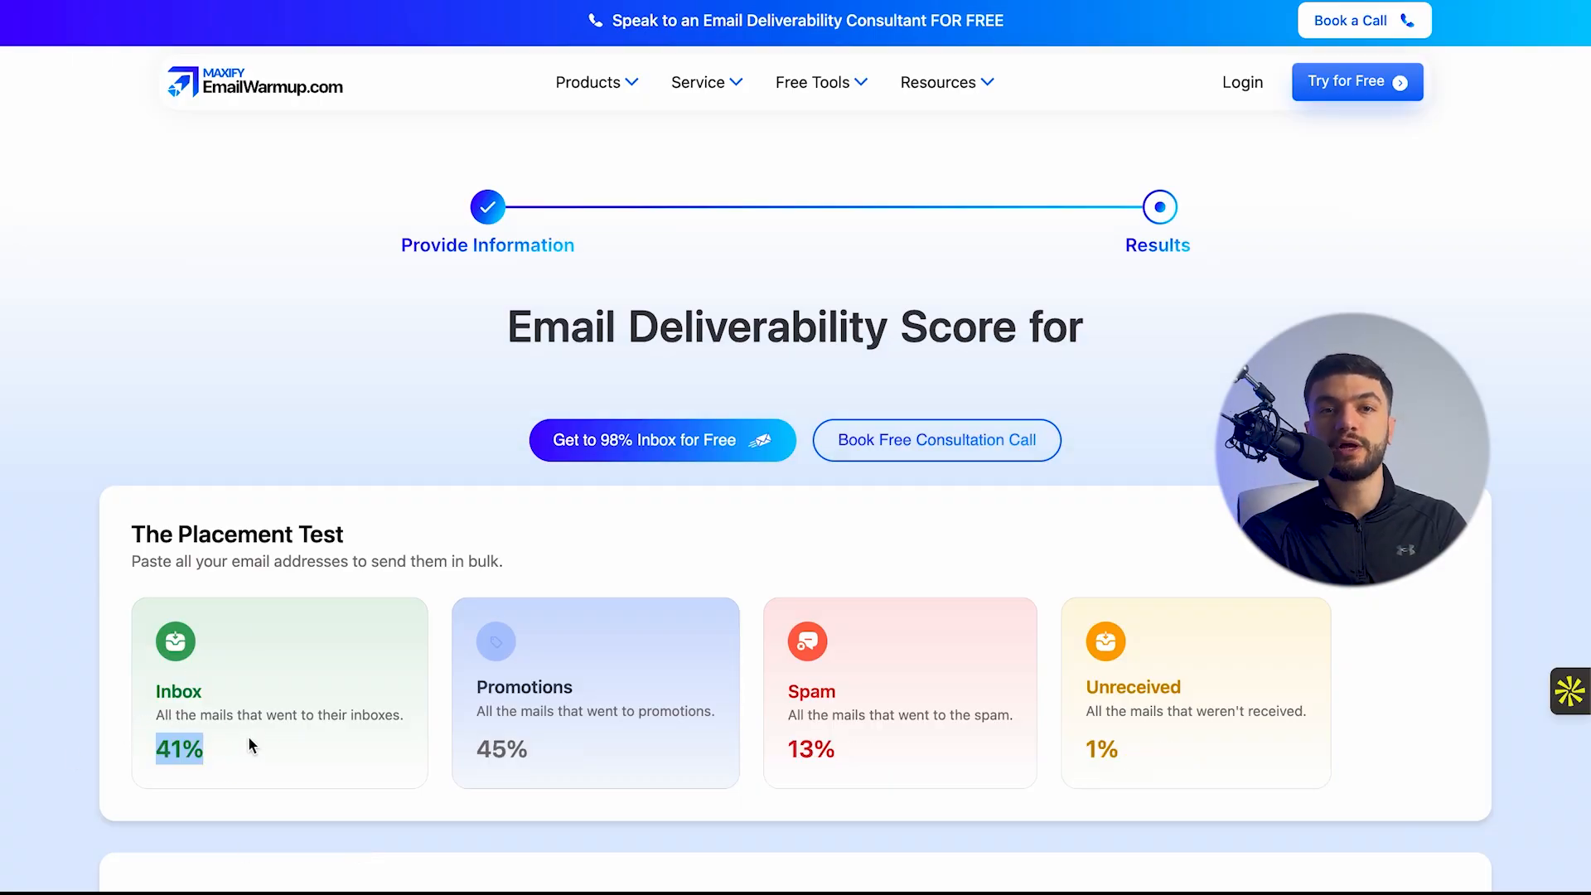